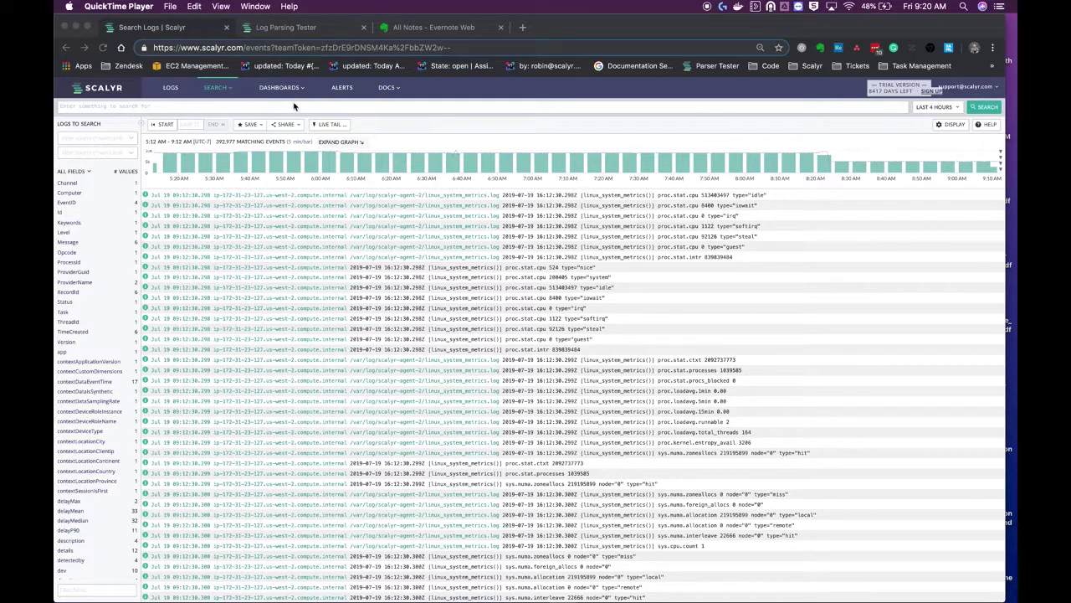
- Go to scalyr.com/help and open the Log Parsers documentation page
click(306, 47)
text(scalyr.com/help)
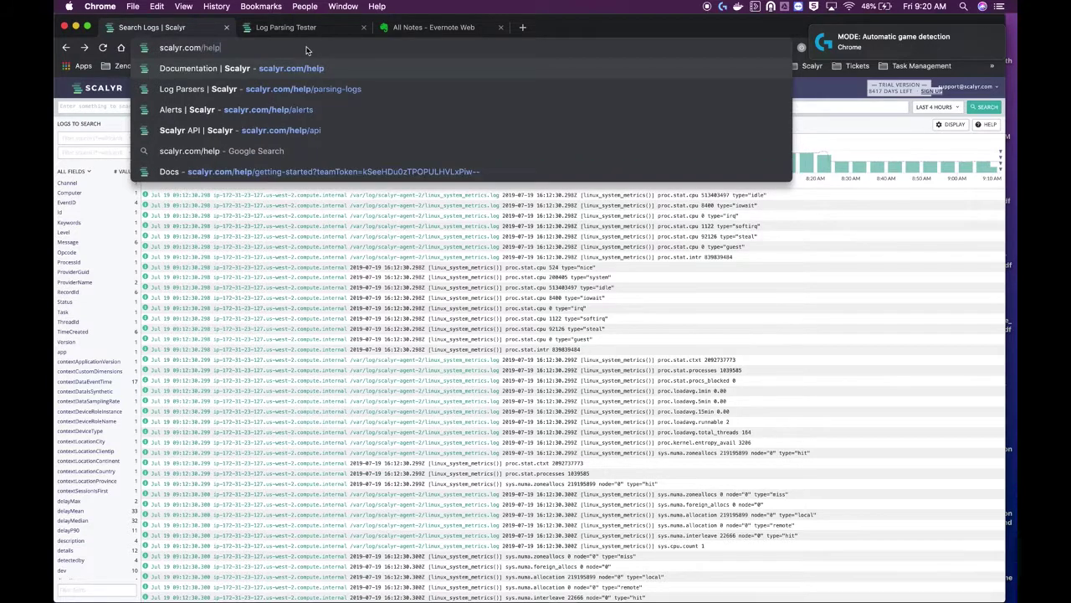
key(Return)
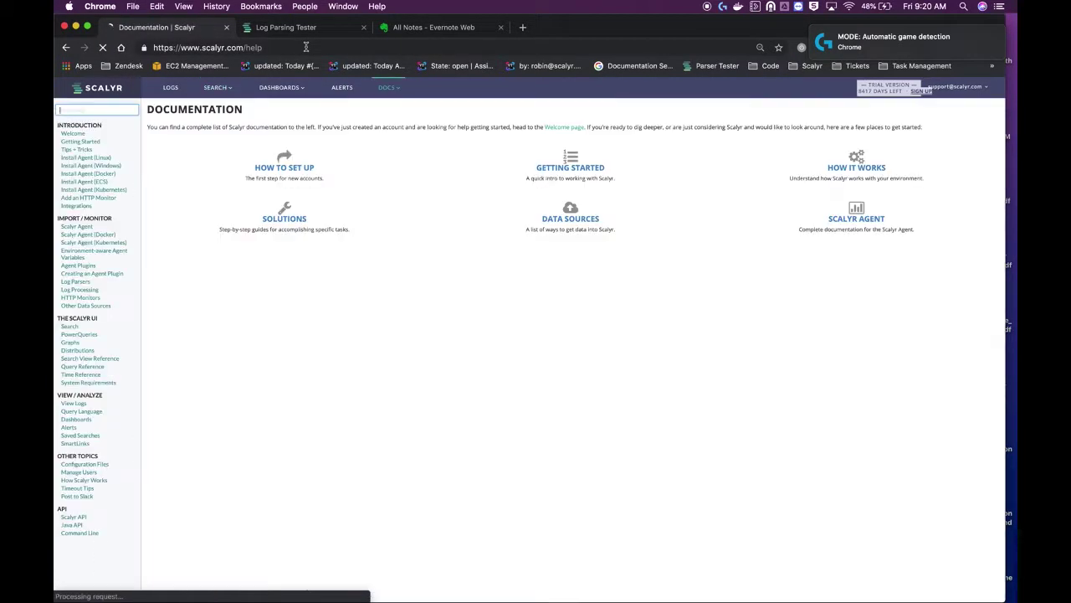
key(super+f)
text(par)
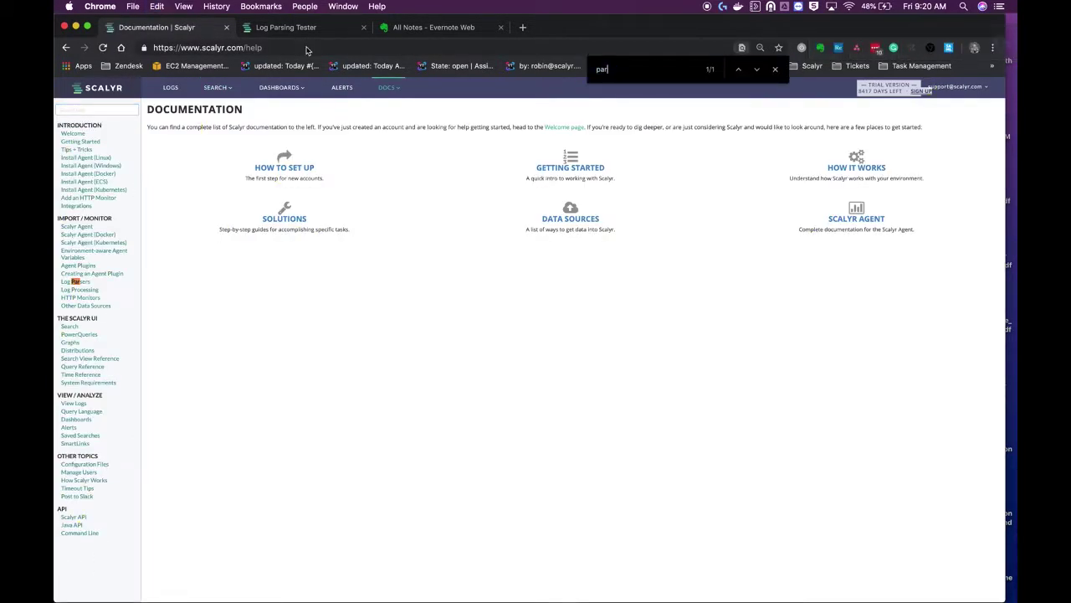
key(Escape)
key(Return)
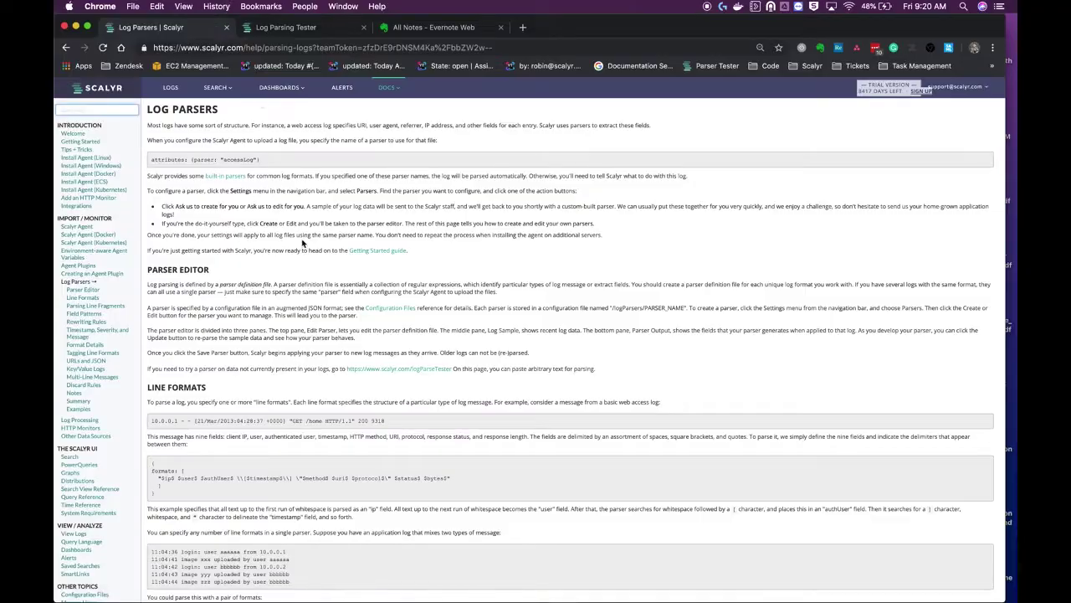
- Look through the Log Parsers page, from rewriting rules and format details to multi-line messages
scroll(304, 243, down, 15)
scroll(304, 244, down, 10)
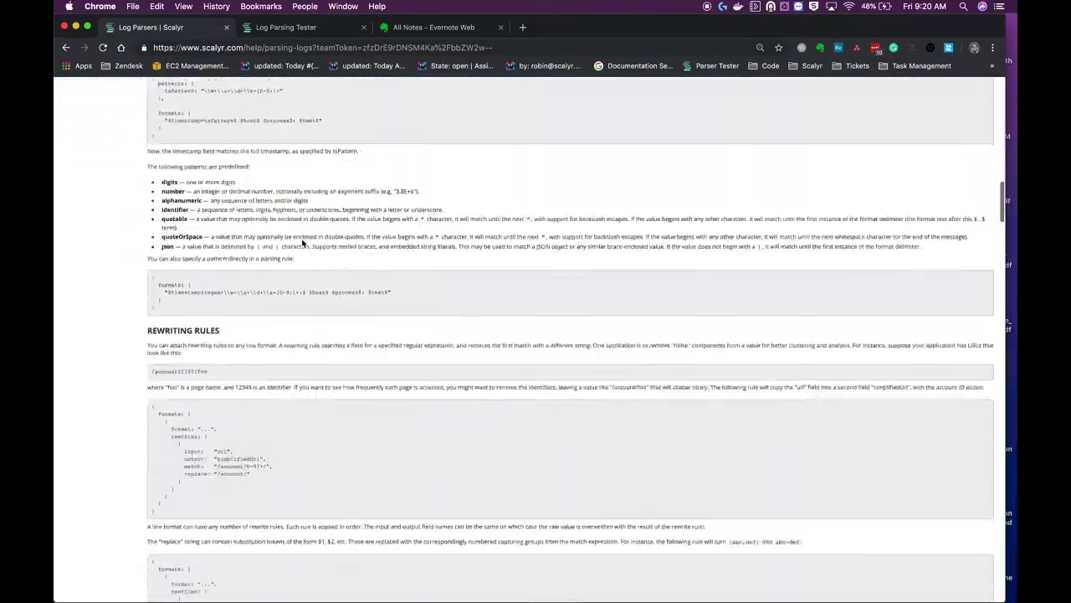
scroll(304, 243, down, 20)
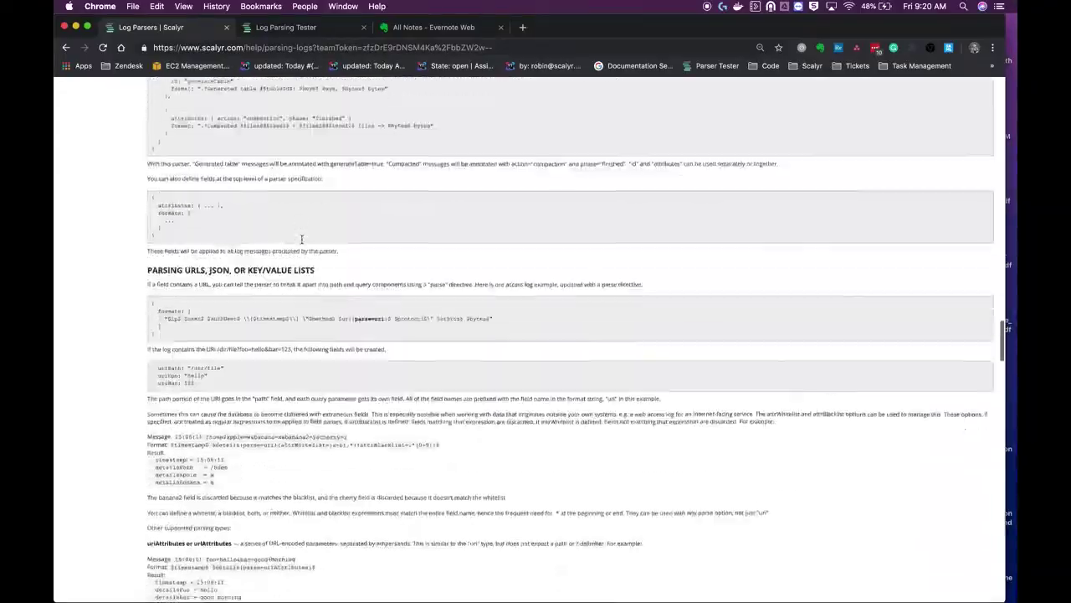
scroll(301, 239, up, 20)
scroll(302, 238, up, 15)
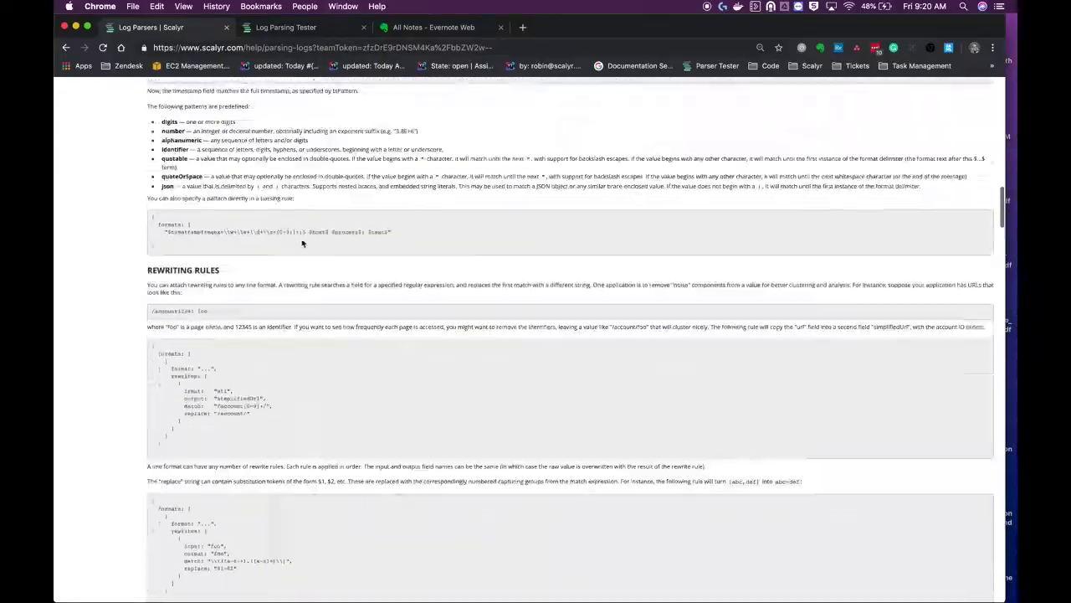
scroll(303, 242, down, 10)
scroll(303, 243, down, 20)
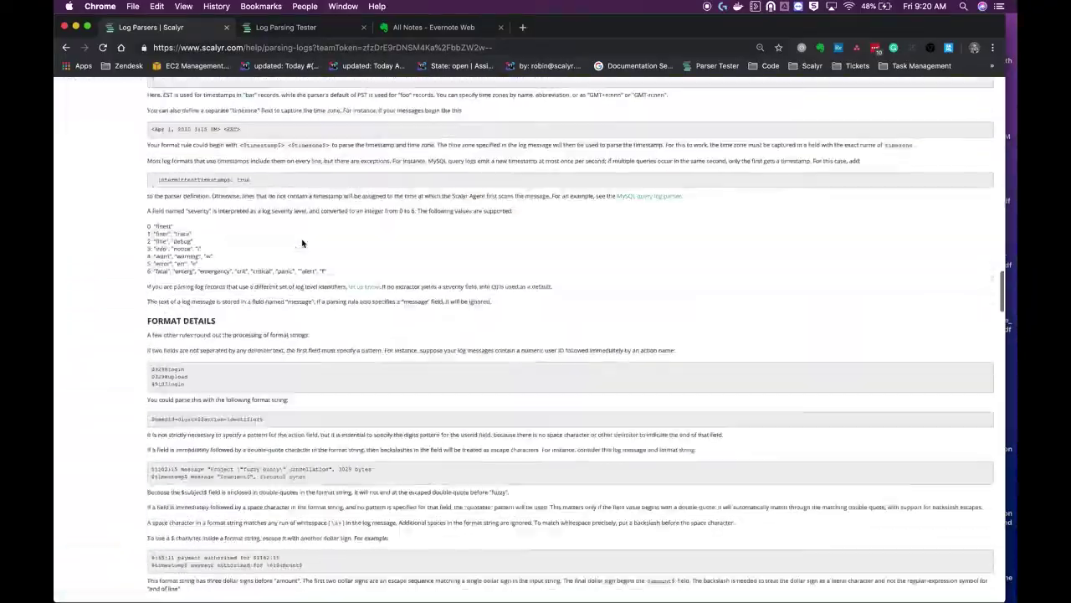
scroll(303, 242, up, 20)
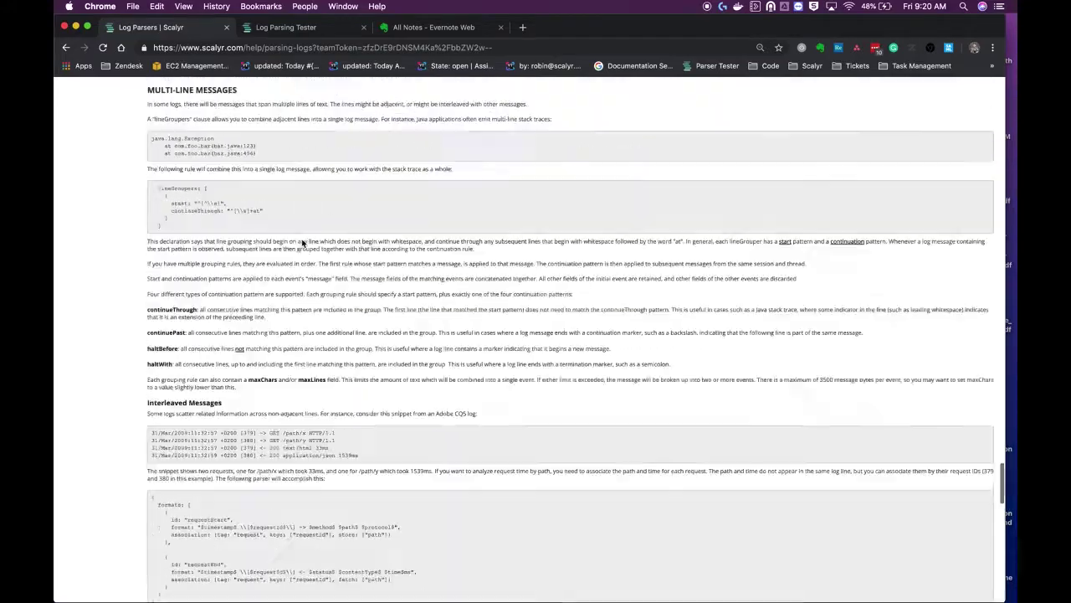
scroll(354, 420, down, 1)
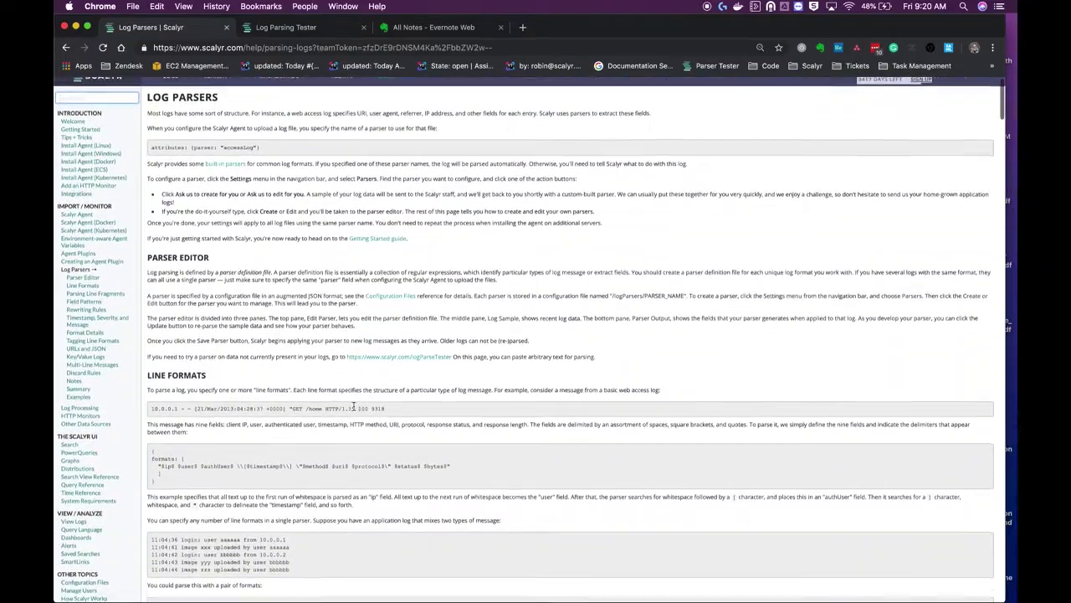
- Open the logParseTester link from the Parser Editor section in a new tab and switch to a Log Parsing Tester page
right_click(385, 362)
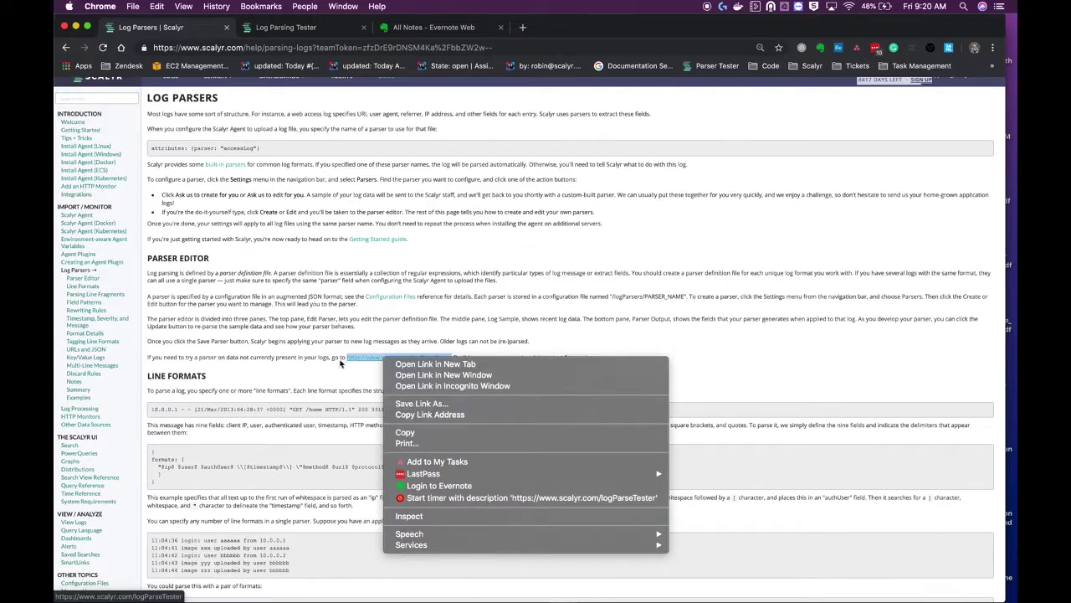
click(532, 338)
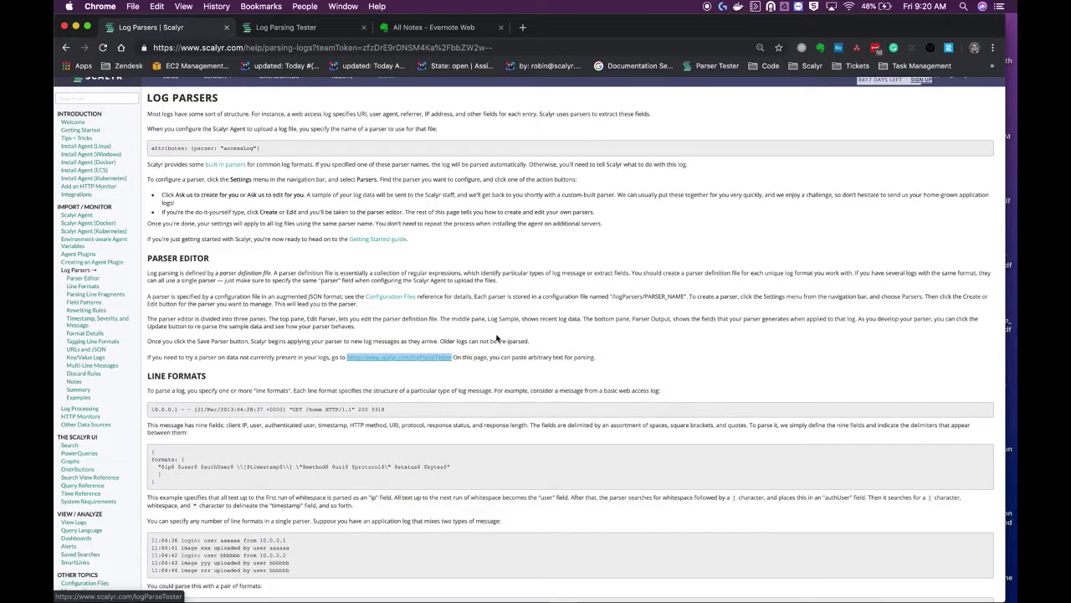
right_click(413, 362)
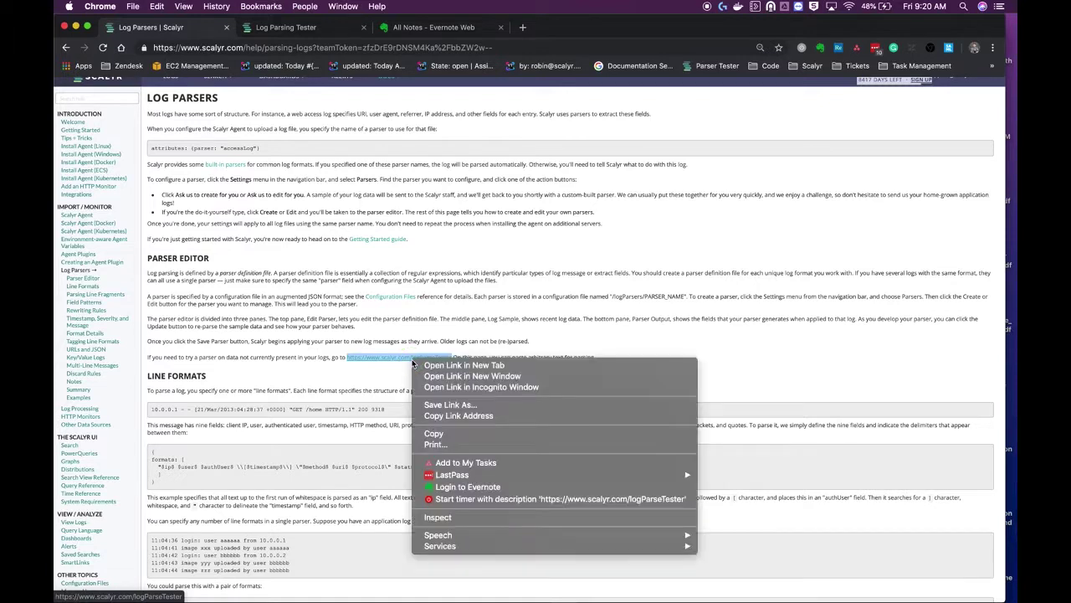
click(446, 364)
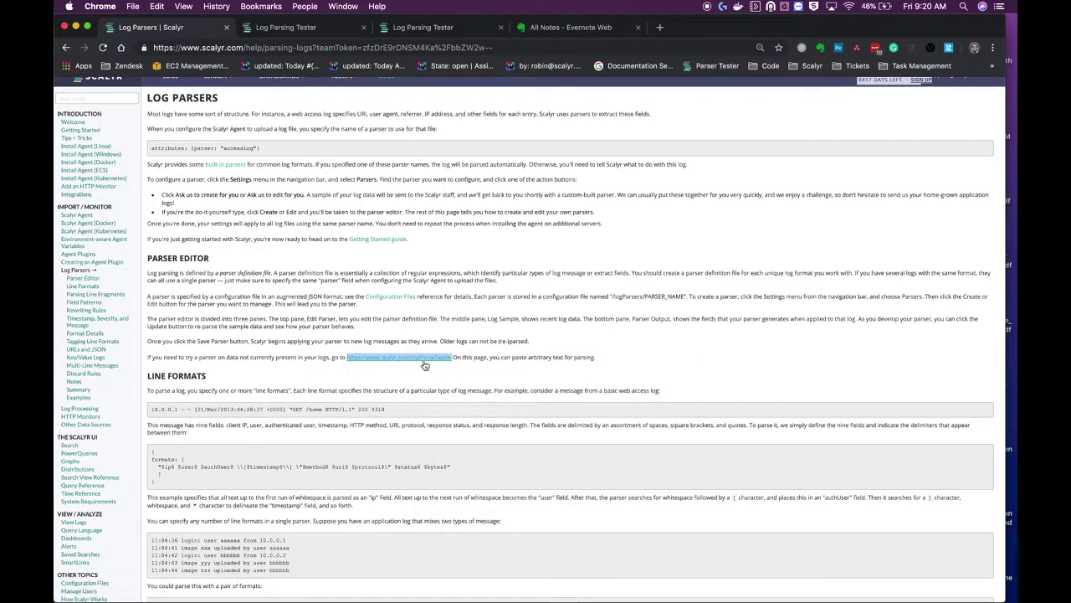
click(287, 31)
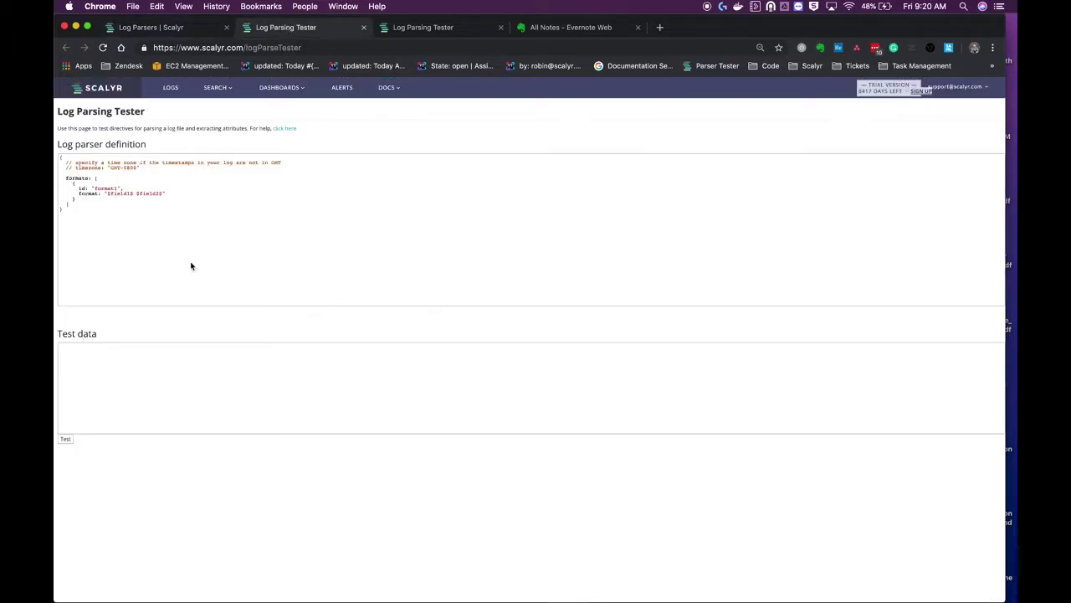
- Empty the format string and remove the id line from the sample parser definition
click(162, 193)
drag(161, 193, 108, 191)
key(BackSpace)
drag(136, 188, 59, 188)
key(BackSpace)
- Copy the "GET 200 /favicon-32x32.png" log line from the Evernote note and paste it into the tester as test data
click(544, 28)
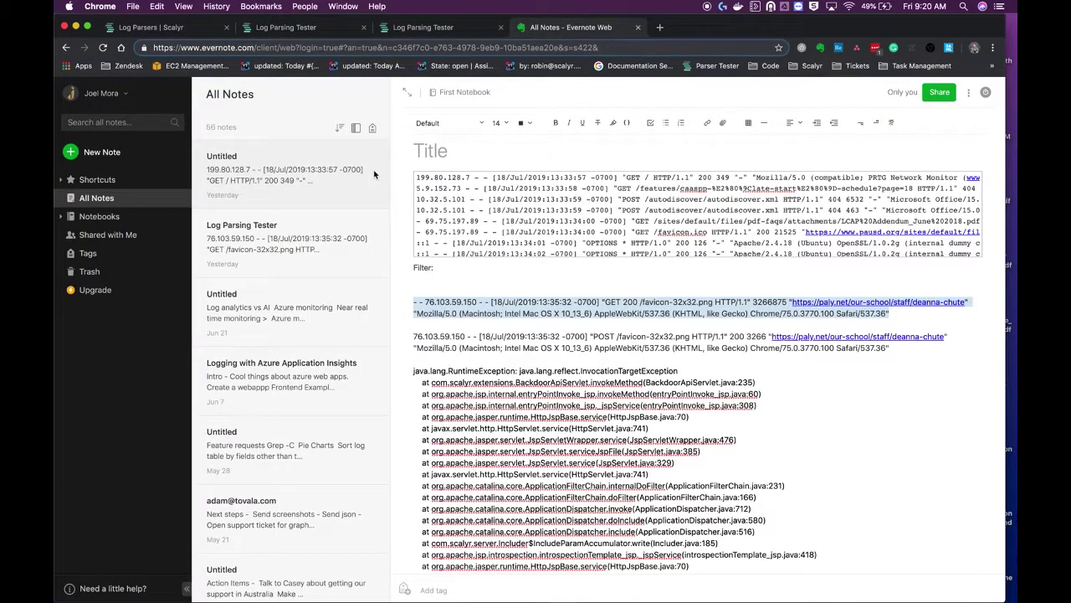
click(418, 303)
drag(409, 303, 717, 318)
key(super+c)
click(410, 26)
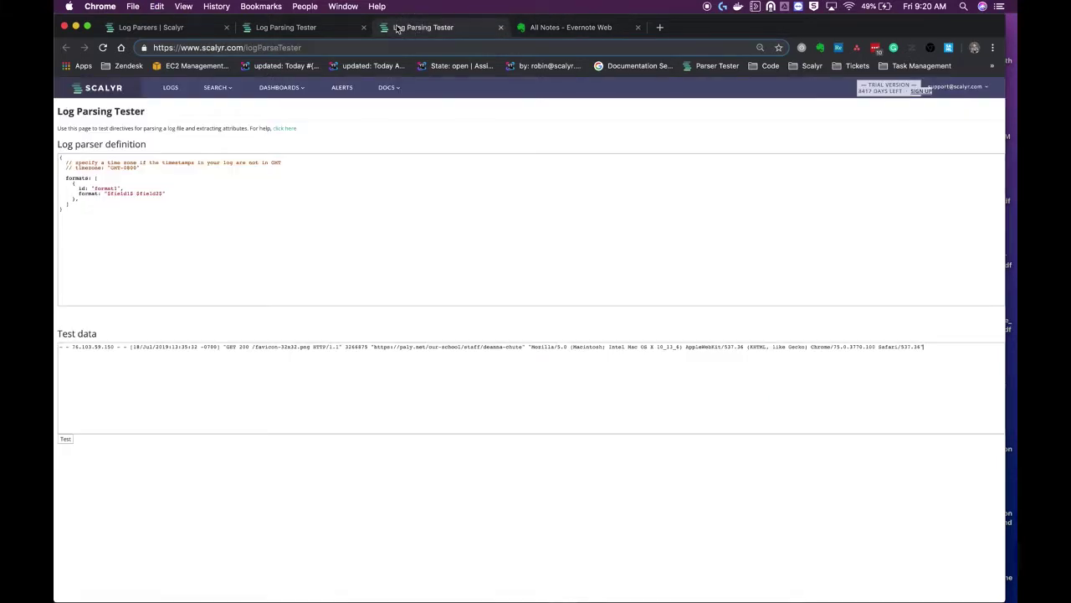
click(307, 31)
click(234, 383)
key(super+v)
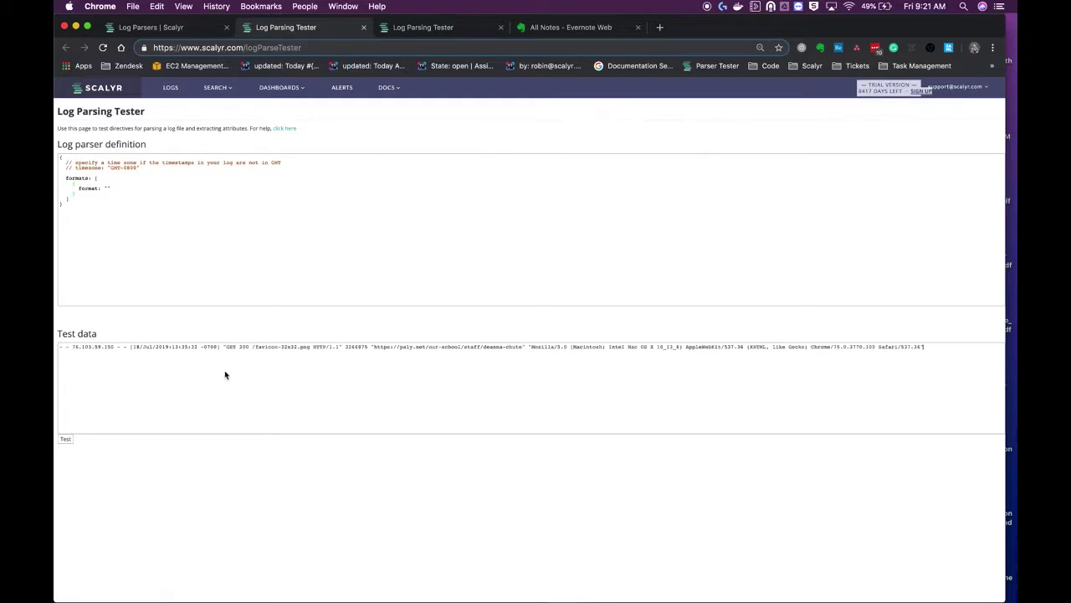
- Duplicate the empty format block twice so the formats list holds three blocks
click(81, 196)
double_click(75, 177)
click(81, 198)
drag(81, 195, 74, 184)
key(super+c)
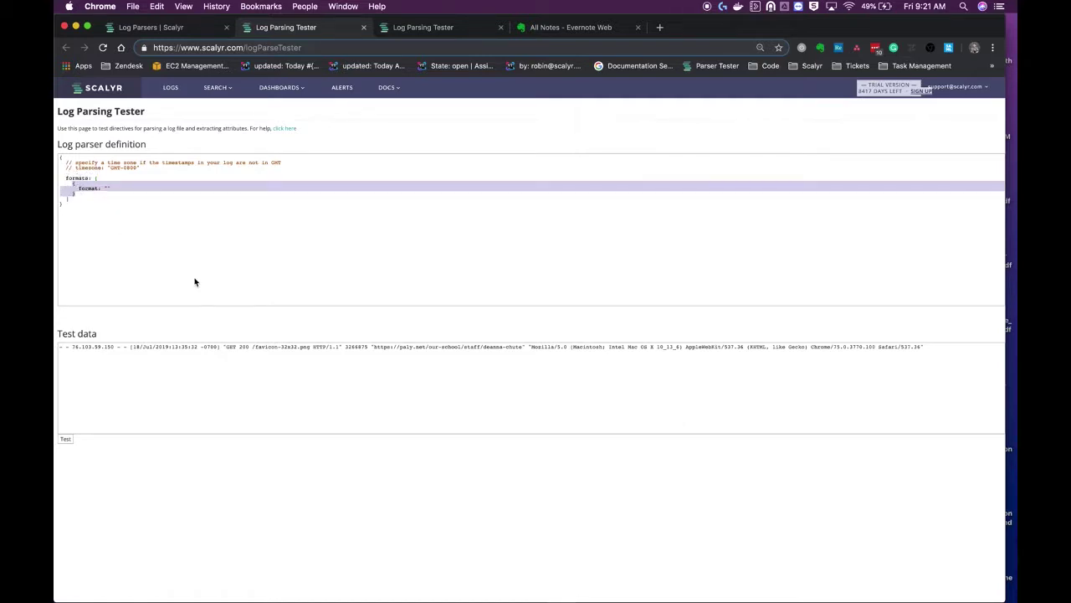
click(92, 195)
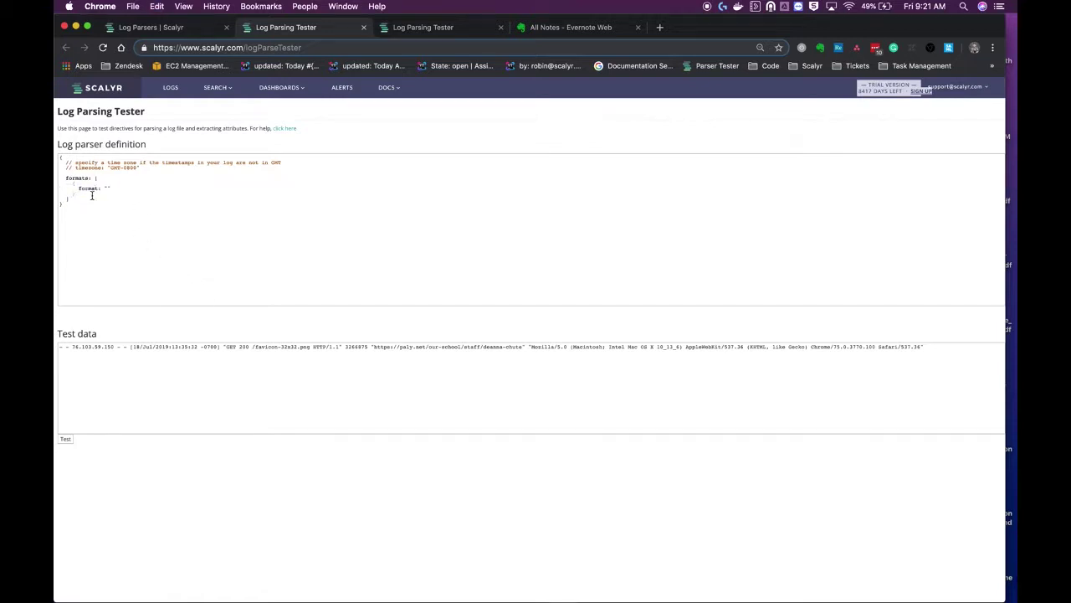
key(super+v)
click(80, 215)
key(super+v)
drag(62, 347, 266, 346)
click(266, 346)
- Give the three format blocks the ids "a", "b" and "c", and set the first block's format to ".*"
click(83, 181)
key(Return)
drag(113, 187, 78, 185)
key(cmd+c)
click(84, 203)
key(Return)
click(89, 228)
key(Return)
key(cmd+v)
click(96, 208)
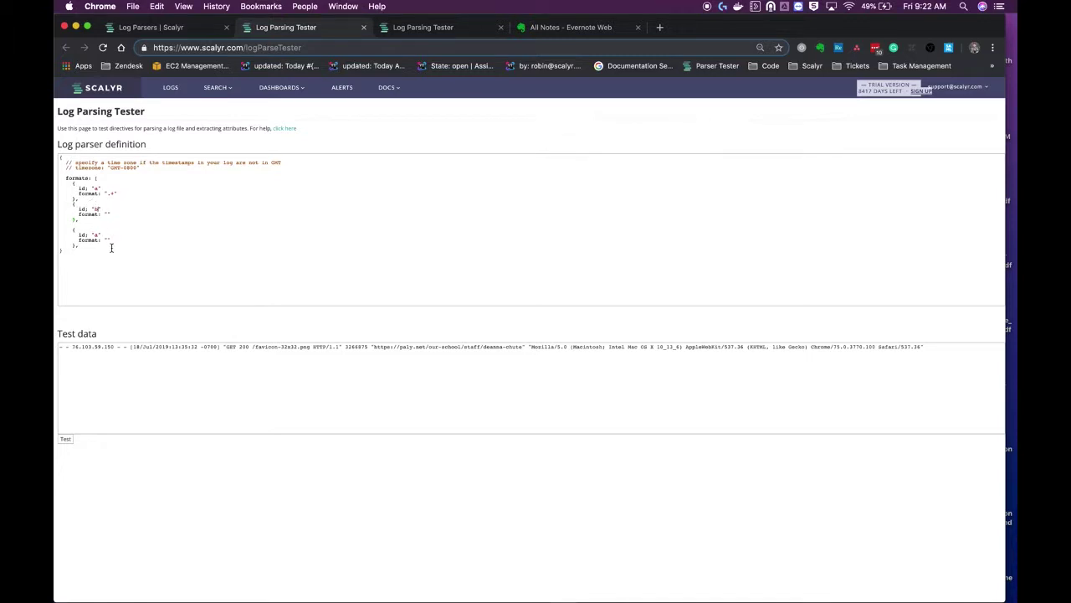
click(98, 235)
key(BackSpace)
text(c)
- Put a single space in the format strings of blocks b and c, and run the parser test
click(106, 213)
click(107, 215)
click(124, 346)
click(66, 439)
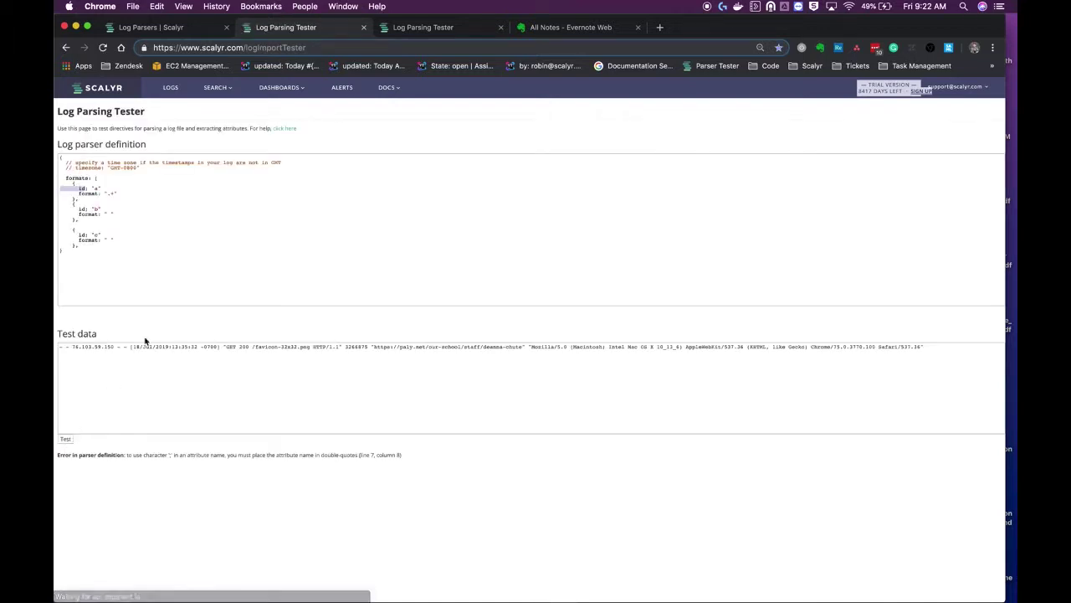
- Correct the punctuation after id in blocks a and b, rerunning the parser test after the fixes
click(85, 189)
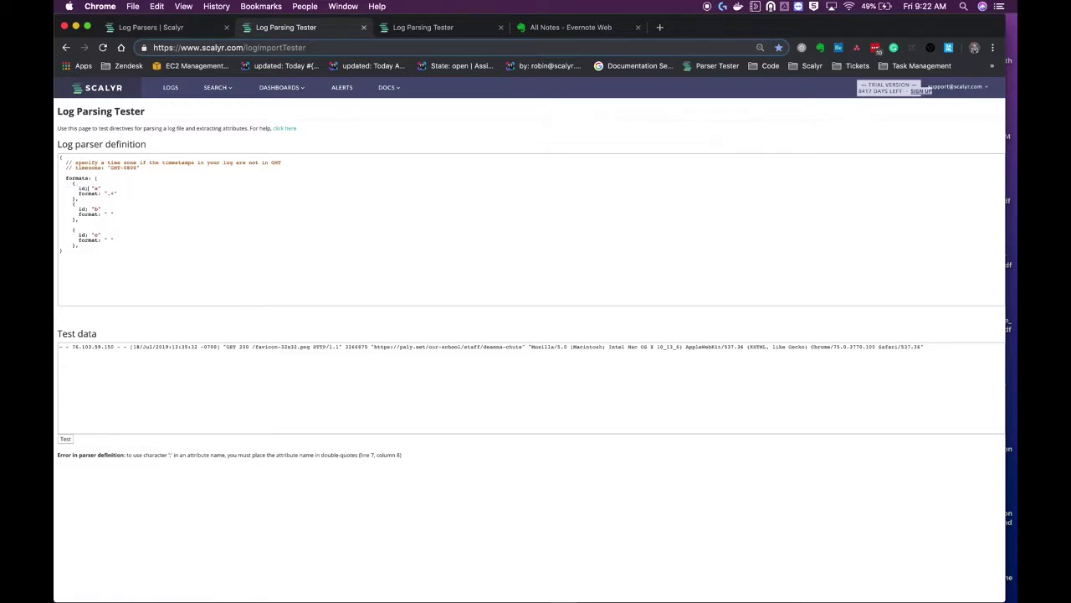
click(65, 441)
click(86, 210)
key(BackSpace)
click(66, 444)
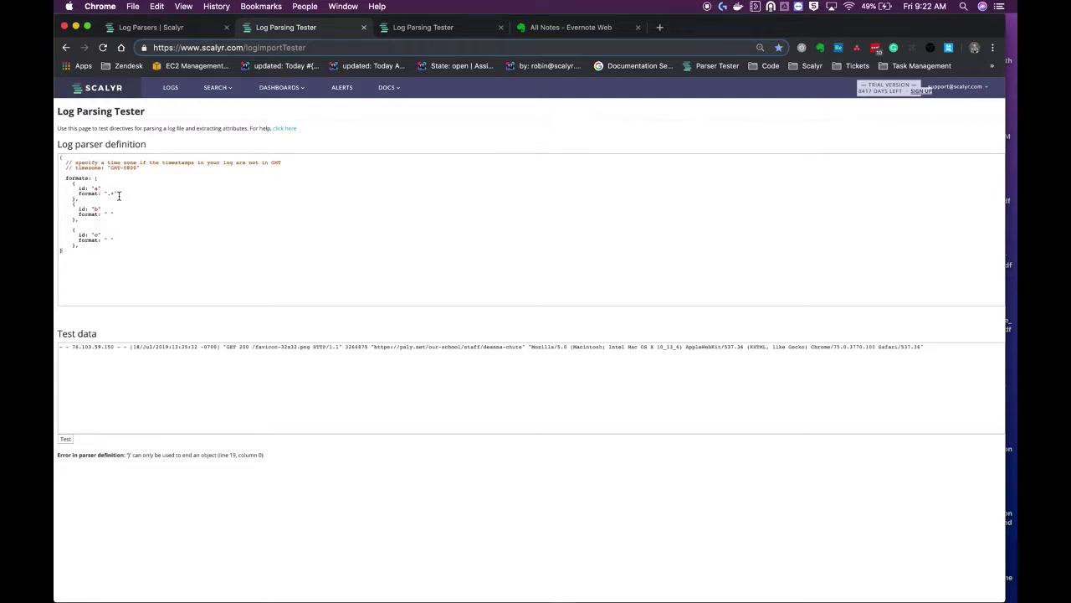
- Close the formats list with a "]" after block c and run the parser test again
click(108, 238)
click(101, 232)
click(66, 441)
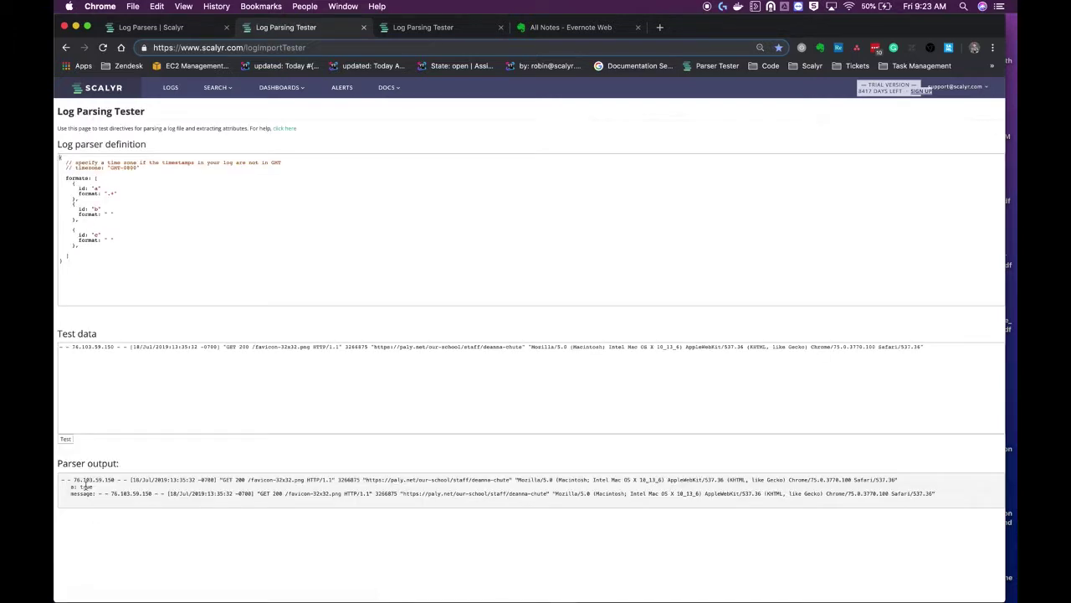
- Set the format of blocks b and c to ".*" and run the test to check which ids match
drag(93, 486, 61, 492)
click(82, 208)
click(110, 240)
click(67, 440)
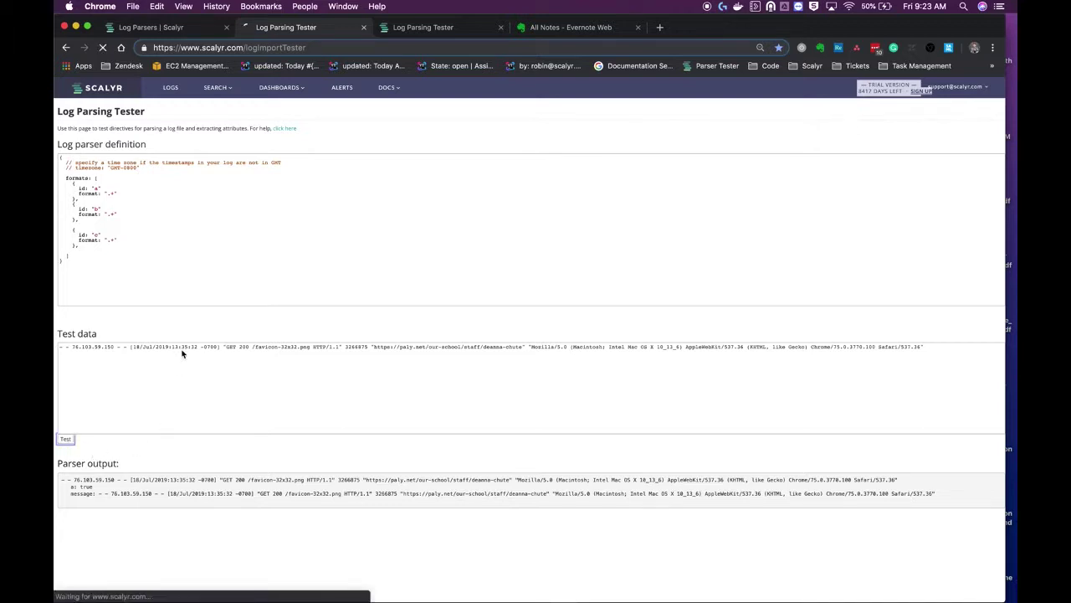
drag(108, 504, 57, 485)
- Add "halt: true" to format block a and run the test to check its effect on the parser output
click(122, 193)
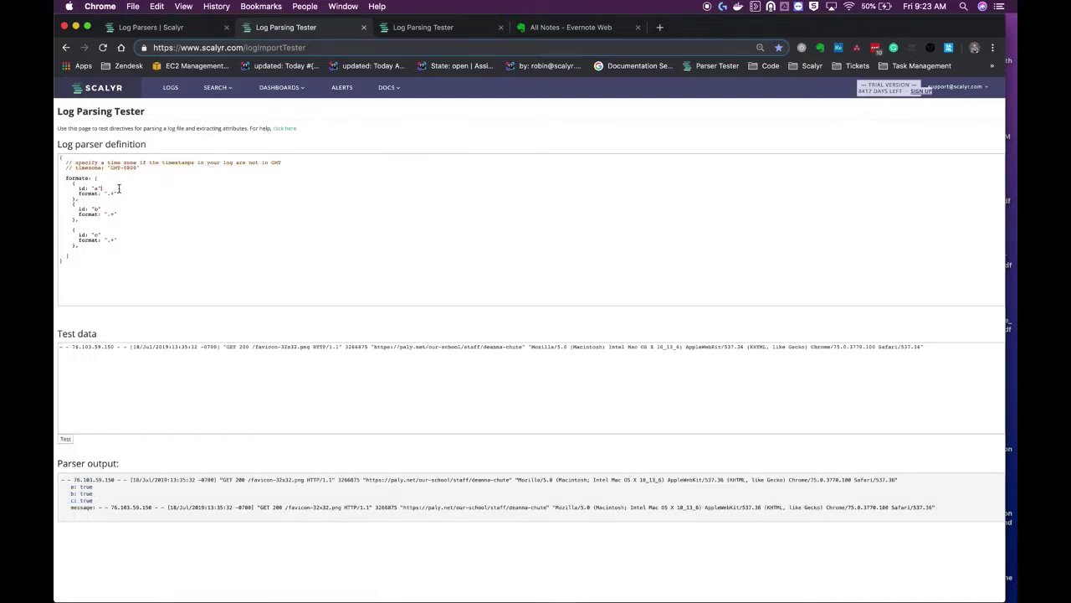
key(Return)
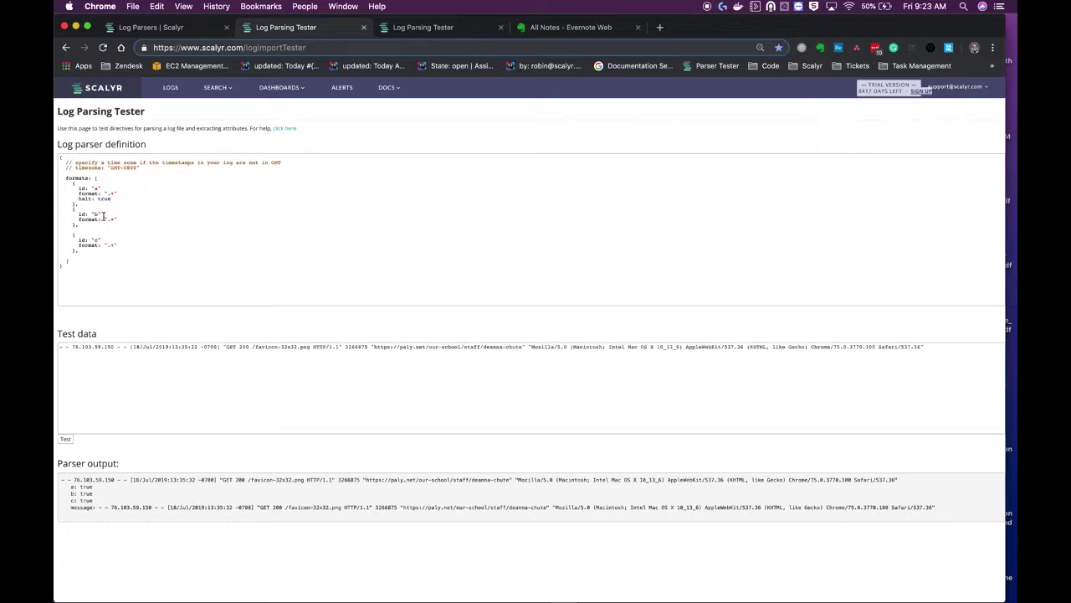
click(70, 184)
mouse_move(70, 183)
mouse_down()
mouse_move(86, 206)
mouse_move(66, 195)
mouse_move(72, 183)
mouse_up()
click(88, 206)
click(71, 183)
click(67, 440)
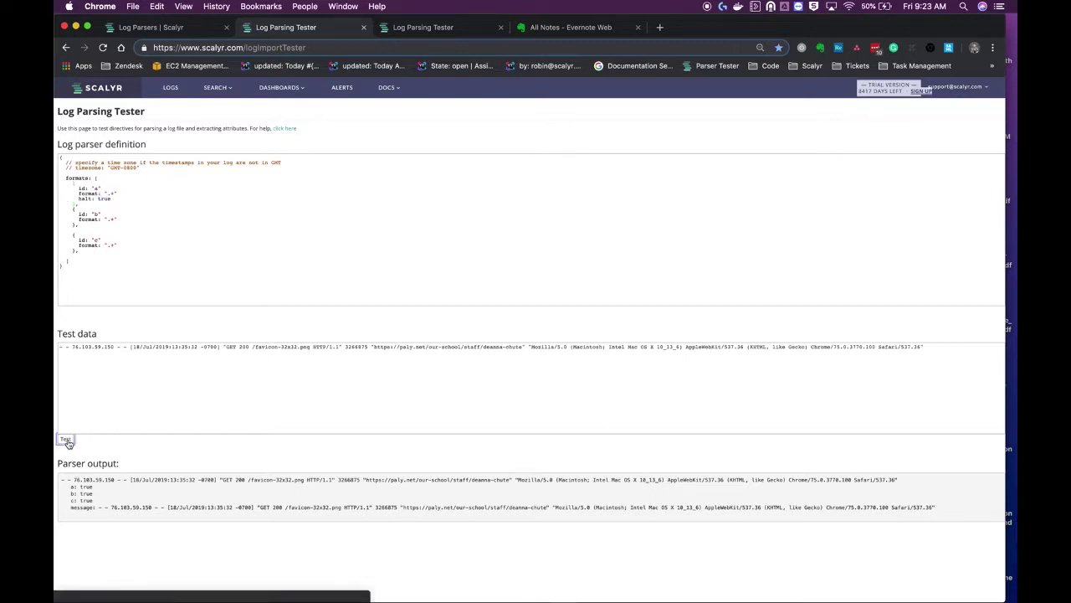
click(96, 486)
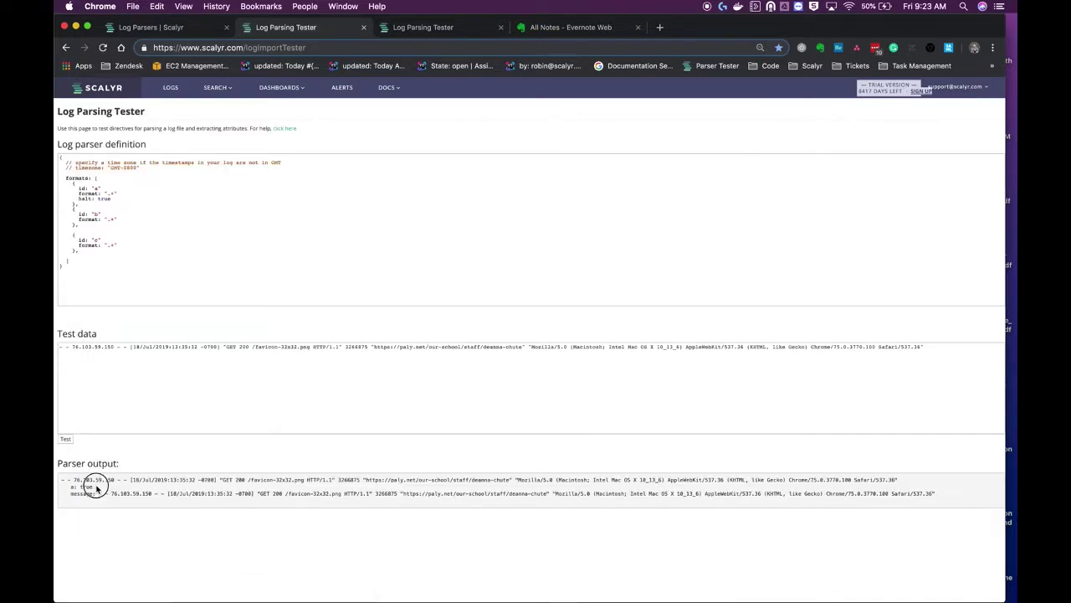
triple_click(96, 487)
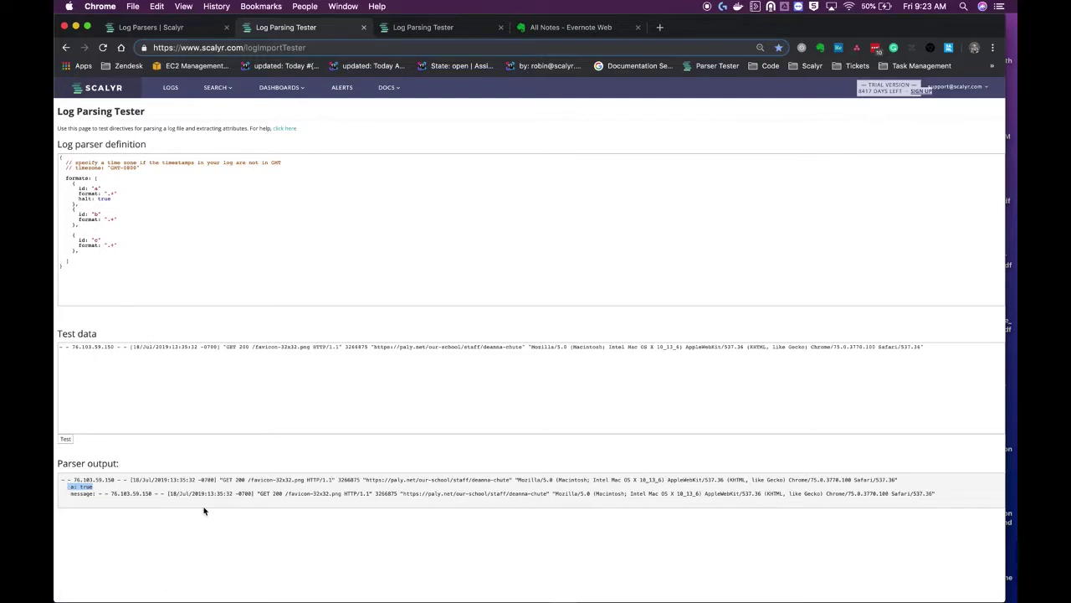
- Add the line attribute: {key: "value"} below halt in format block a
click(122, 196)
key(Return)
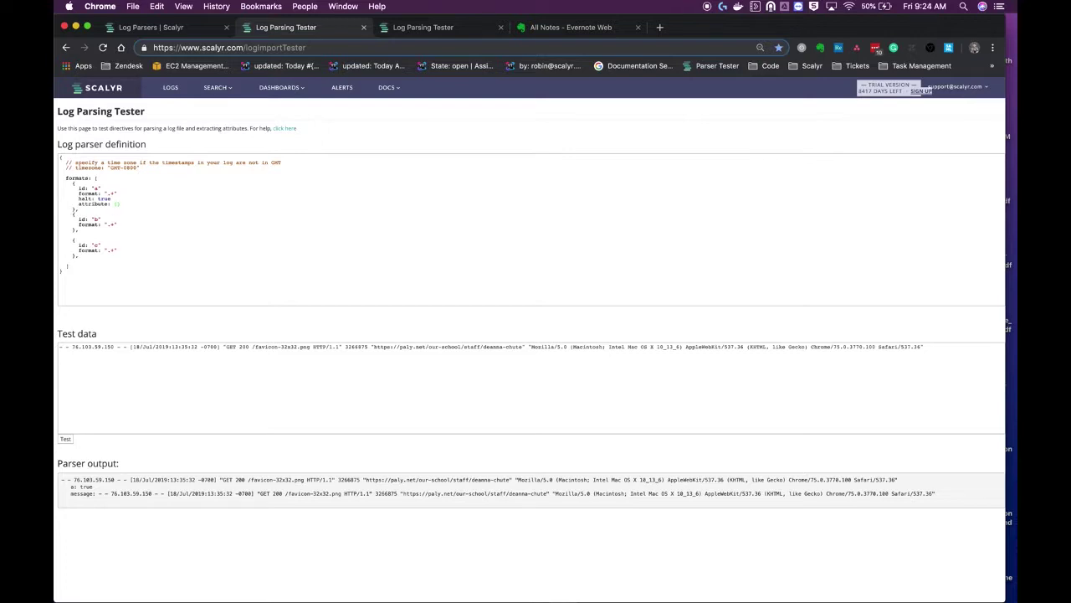
text({})
drag(74, 182, 87, 211)
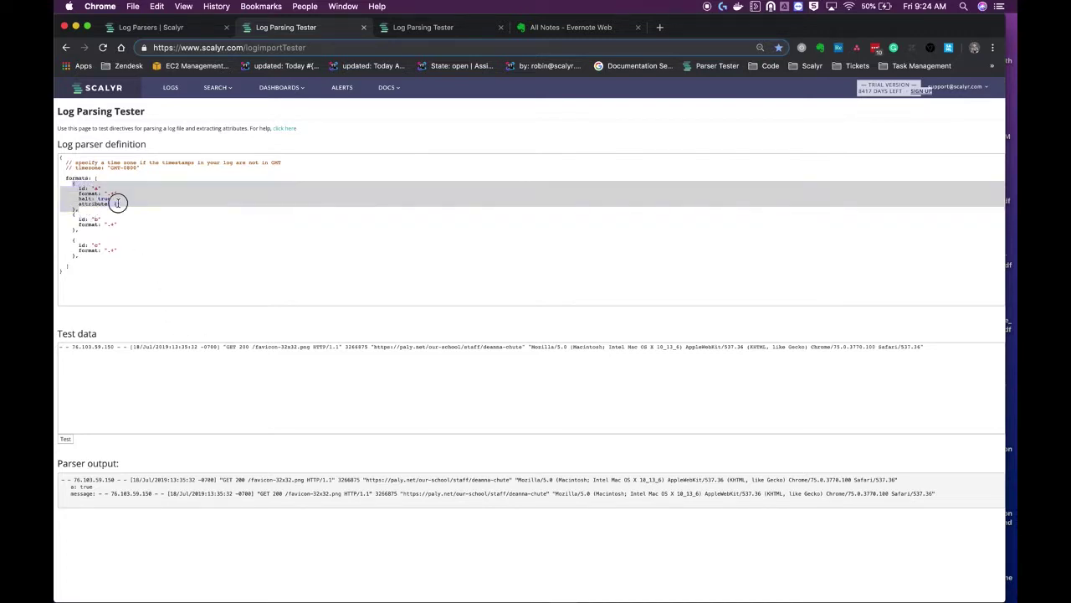
click(117, 203)
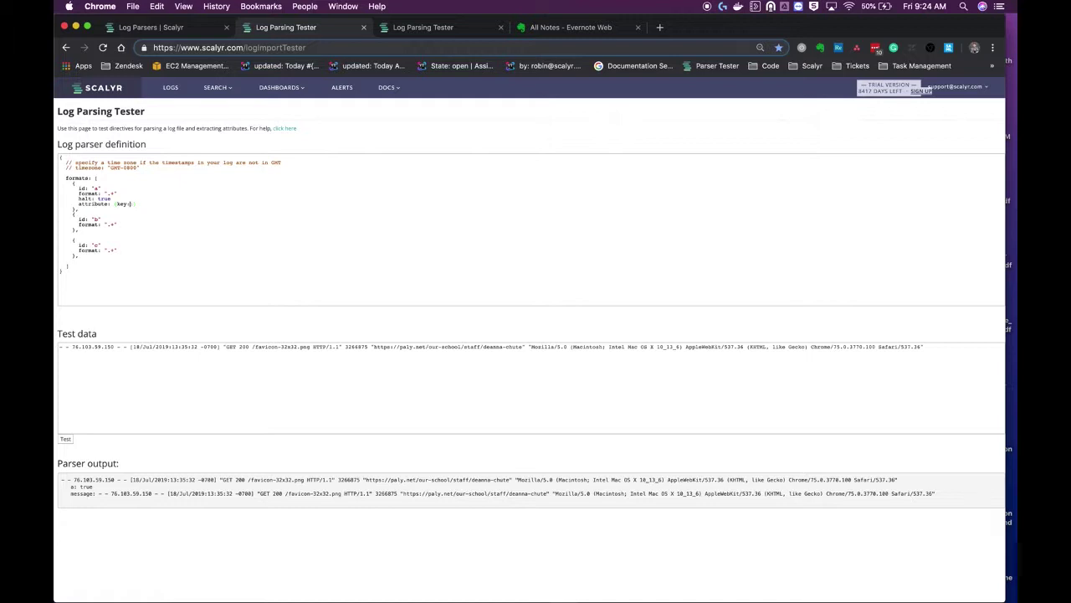
text(key: "value")
click(155, 204)
drag(79, 187, 82, 211)
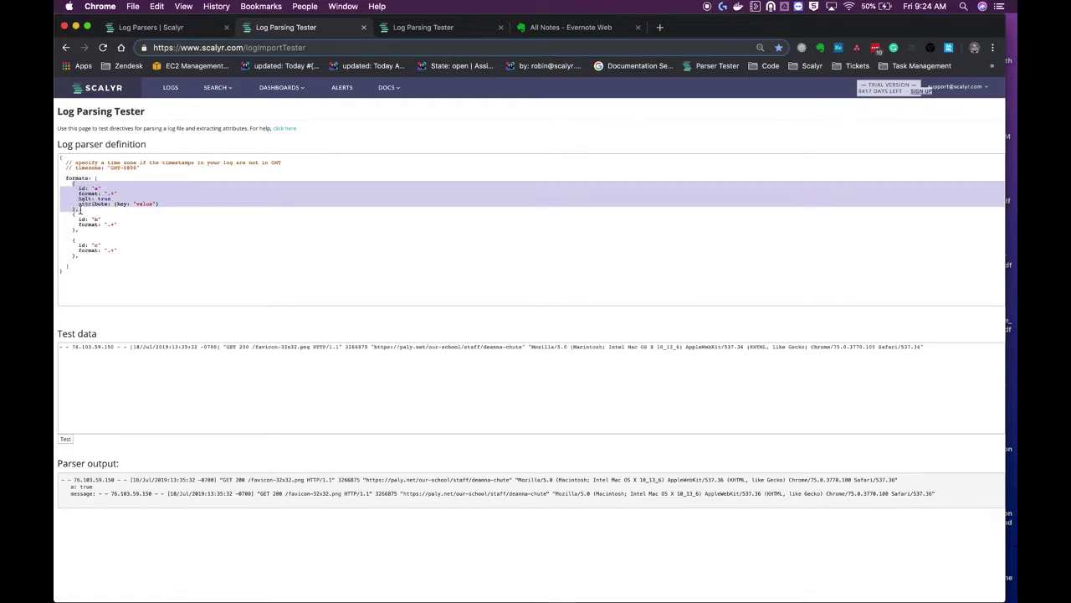
- Correct the attribute line in format block a to attributes: {"key": "value"} and run the test to check the output
click(168, 202)
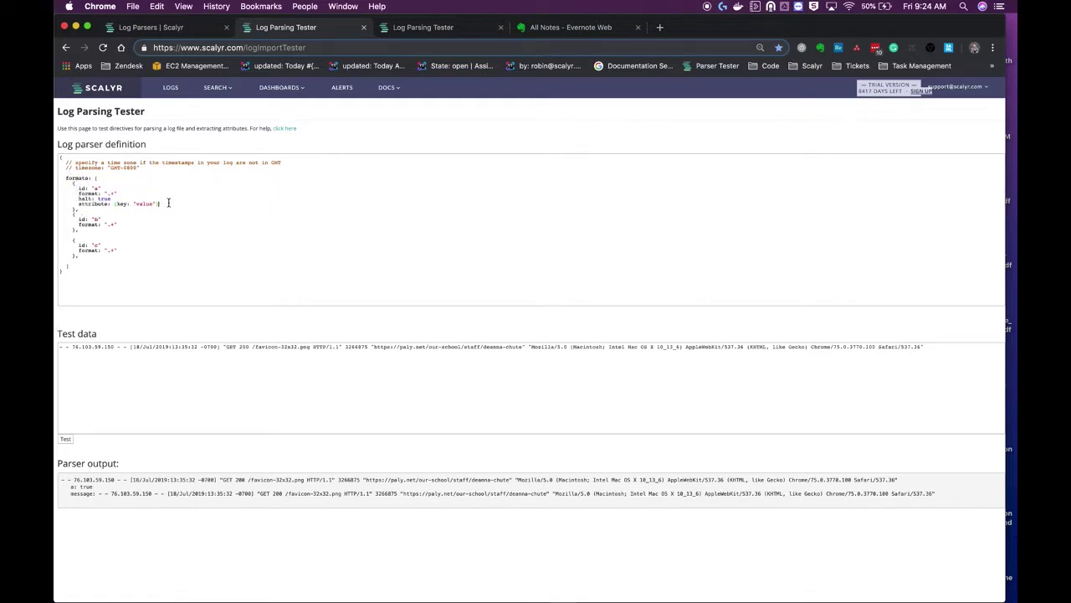
click(65, 439)
click(120, 203)
text(")
text(")
text(s:)
click(72, 441)
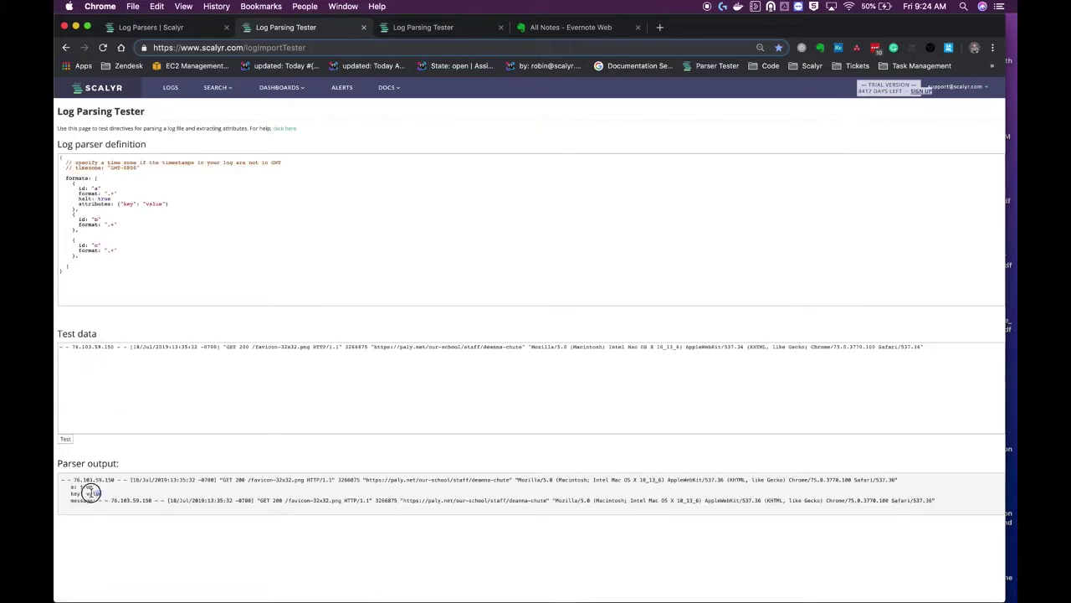
triple_click(90, 493)
click(104, 488)
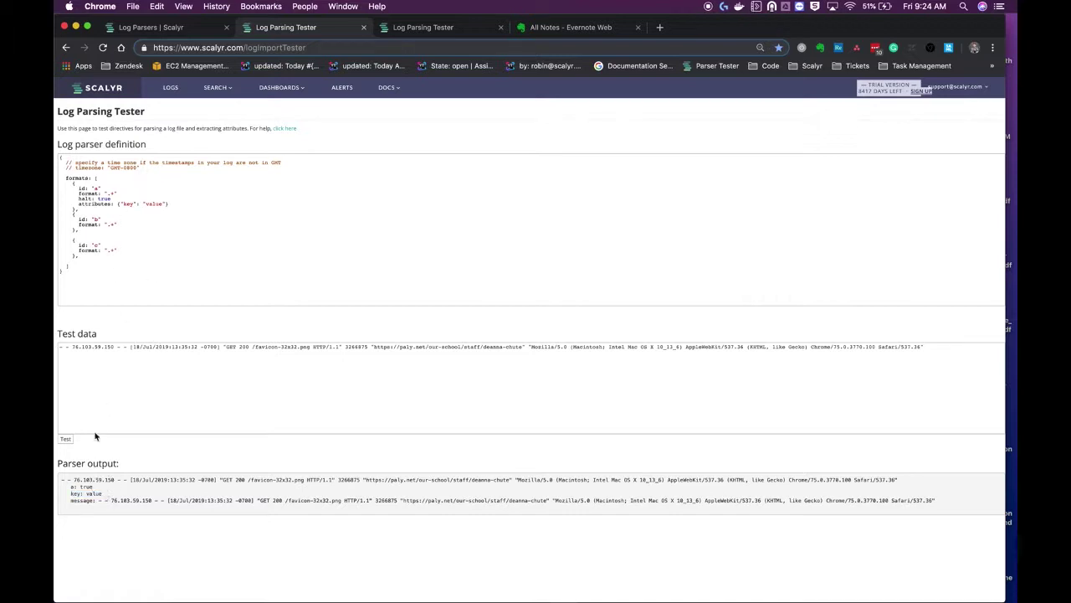
click(120, 197)
drag(60, 346, 223, 345)
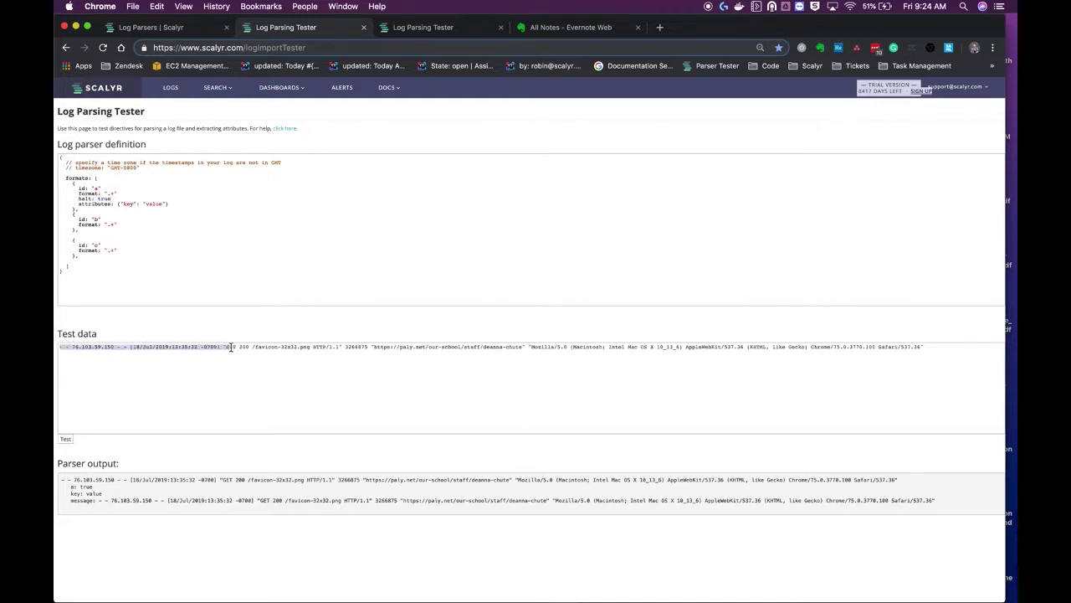
click(227, 347)
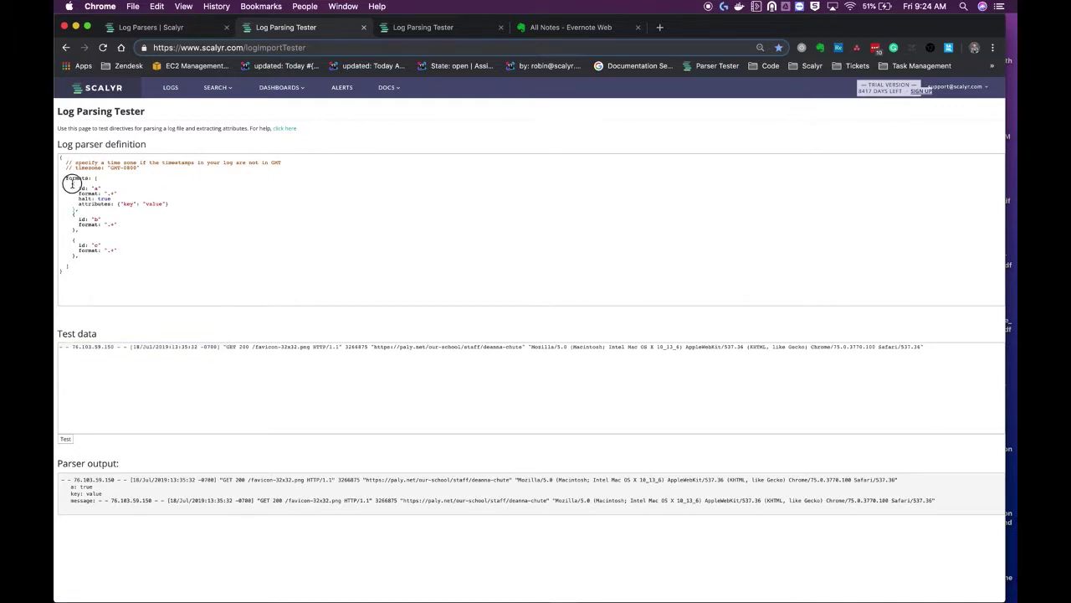
drag(72, 182, 82, 208)
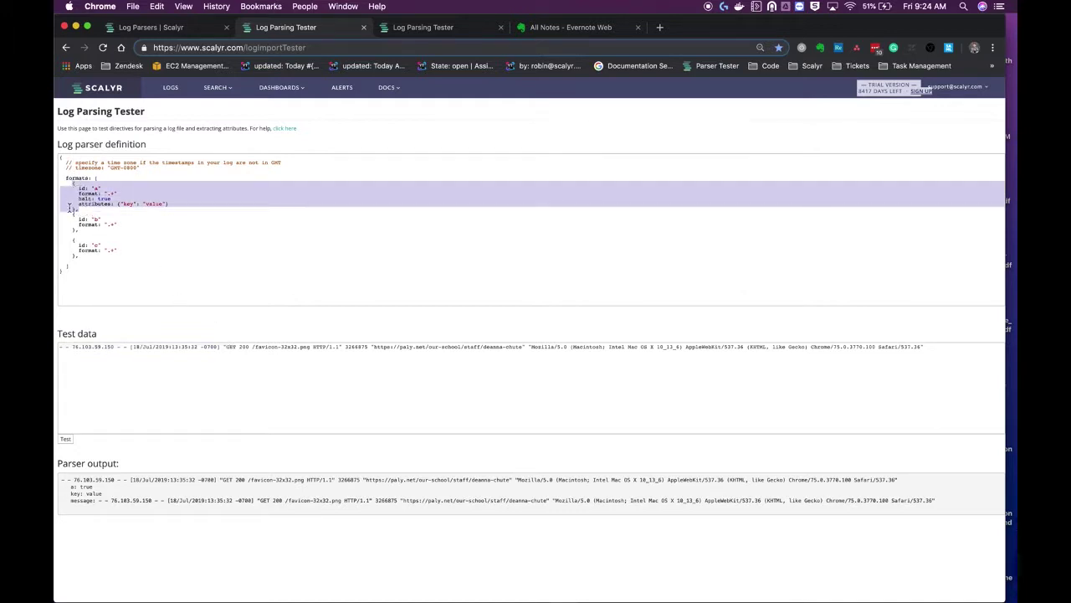
click(72, 210)
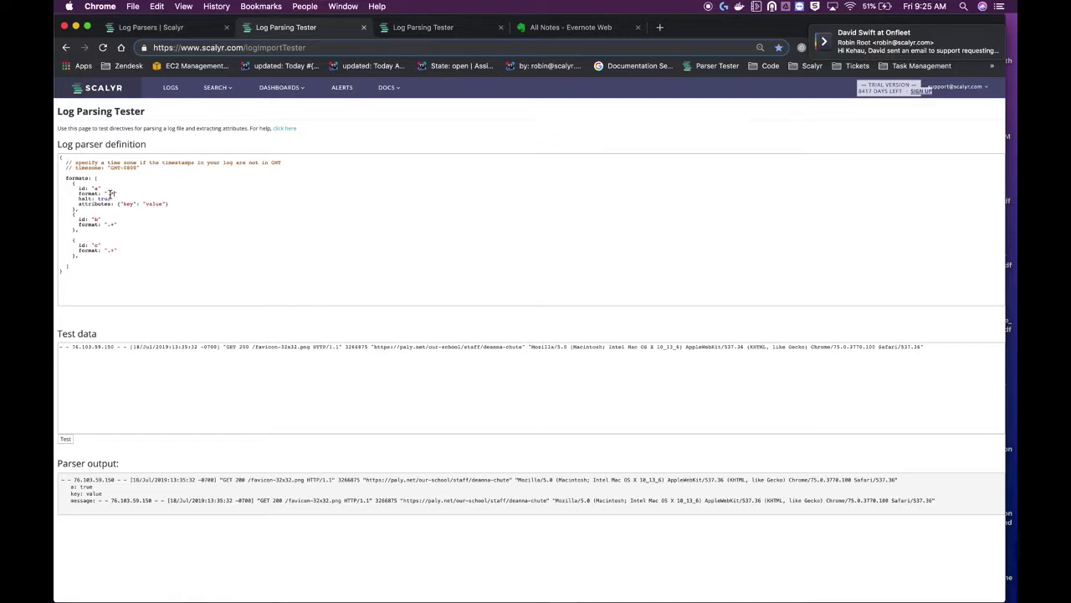
- Set the format of block a to ".*GET.*" and the format of block b to ".*PUT.*"
click(107, 191)
text(GE)
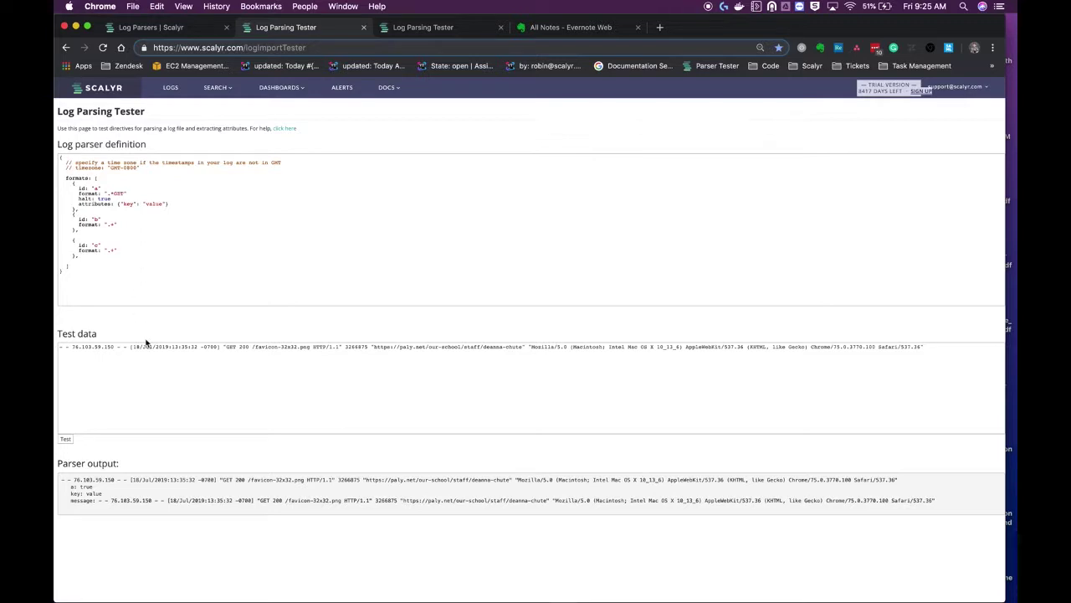
text(T.*)
double_click(118, 193)
text(GET)
click(117, 225)
click(130, 225)
- Change the attributes of format block a to {"method": "get"}
double_click(127, 203)
text(method)
double_click(166, 203)
text(get)
- Copy the attributes line from block a to below the format in block b and set its method value to "put"
drag(78, 203, 190, 205)
key(super+c)
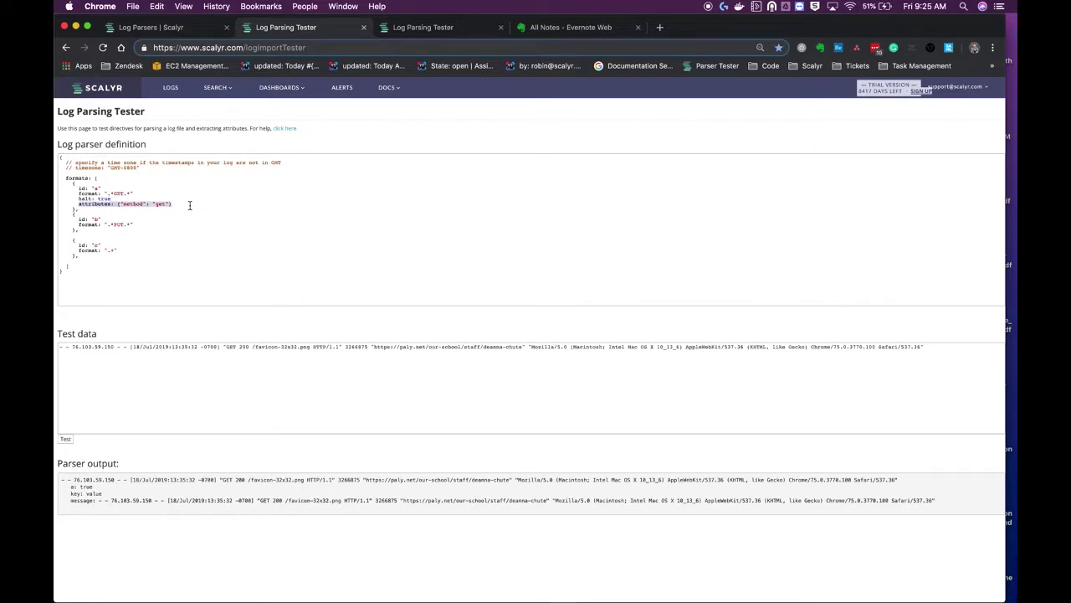
click(134, 224)
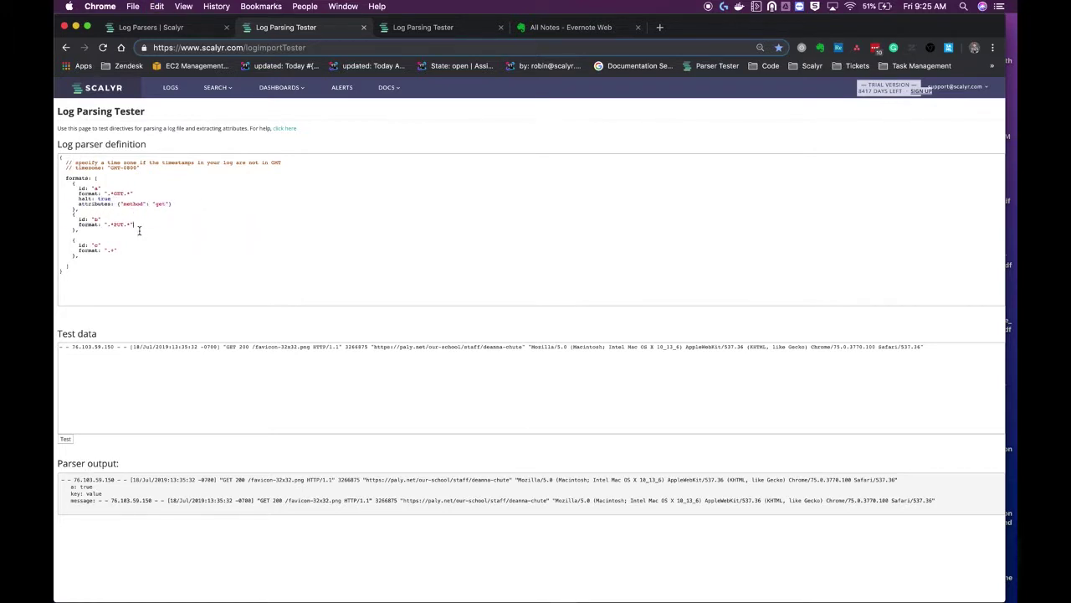
key(Return)
key(super+v)
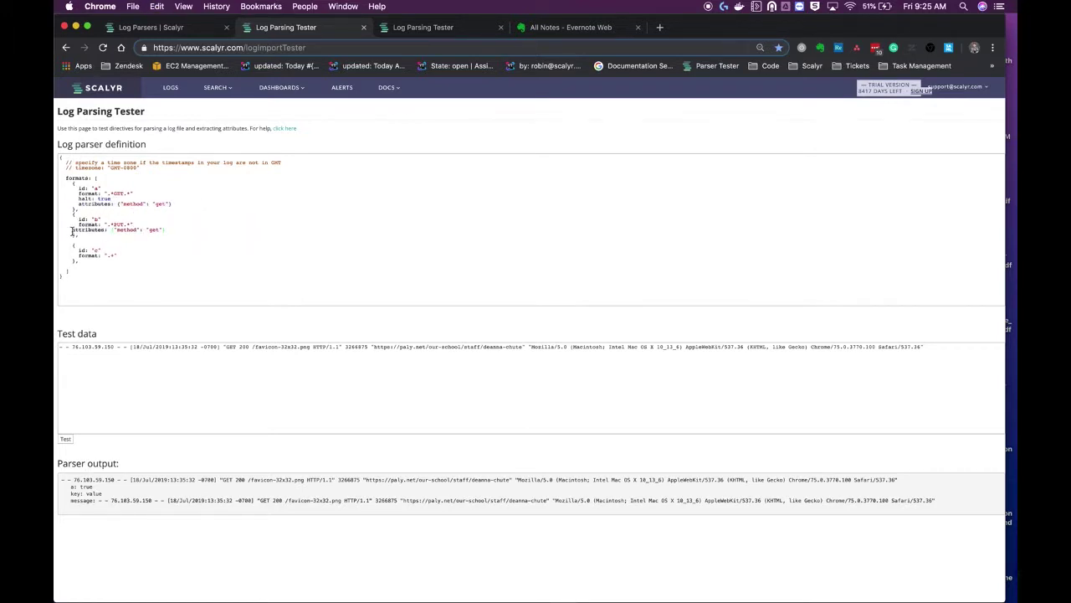
double_click(160, 228)
text(pu)
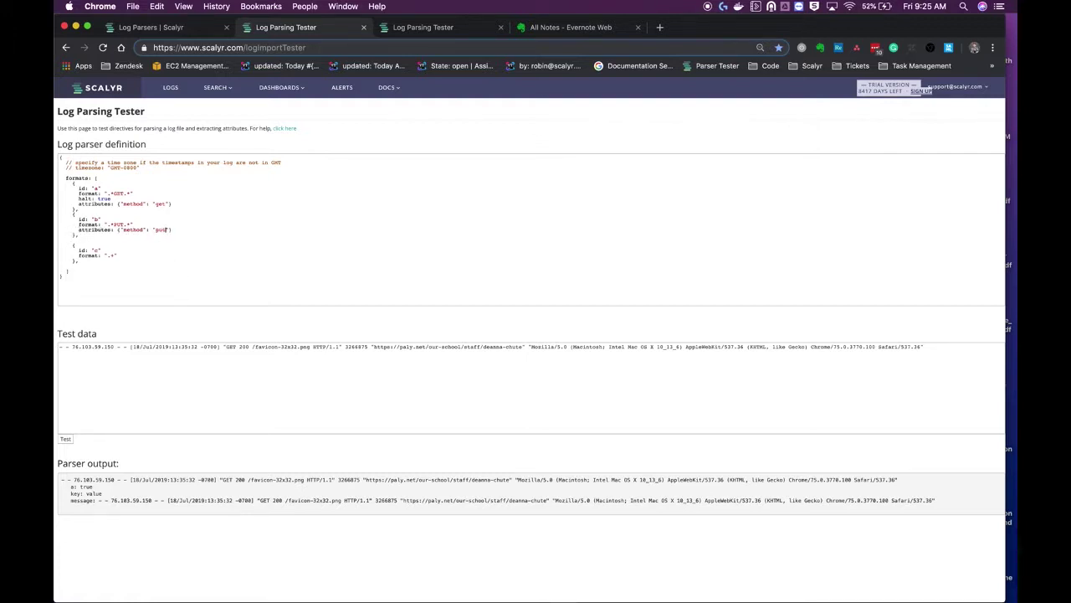
text(t)
- Remove the halt line from block a and run the test to check the method attribute in the output
drag(119, 198, 60, 198)
key(BackSpace)
key(BackSpace)
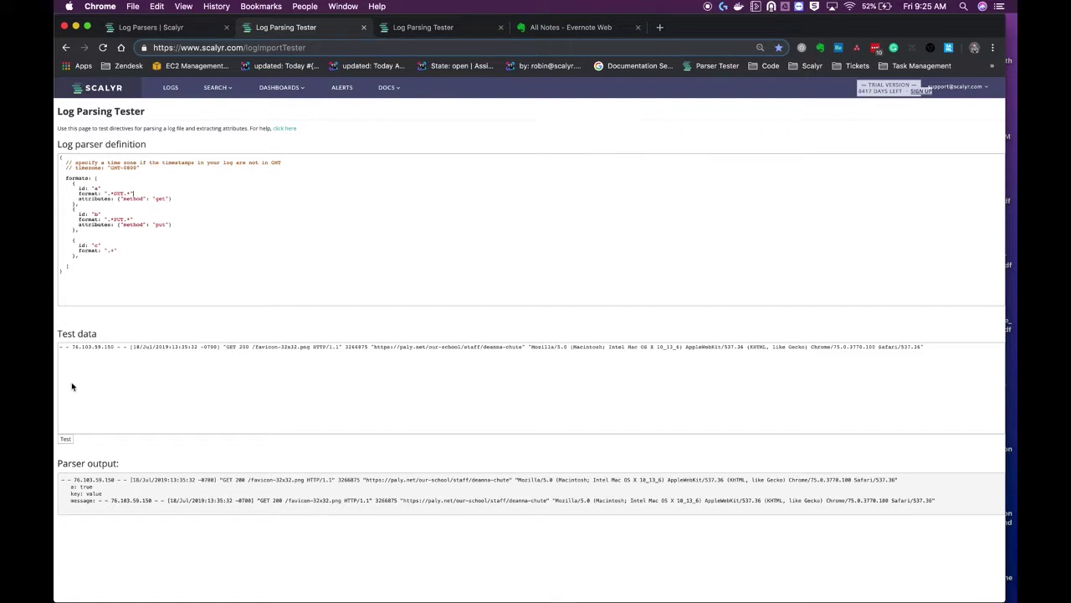
click(65, 441)
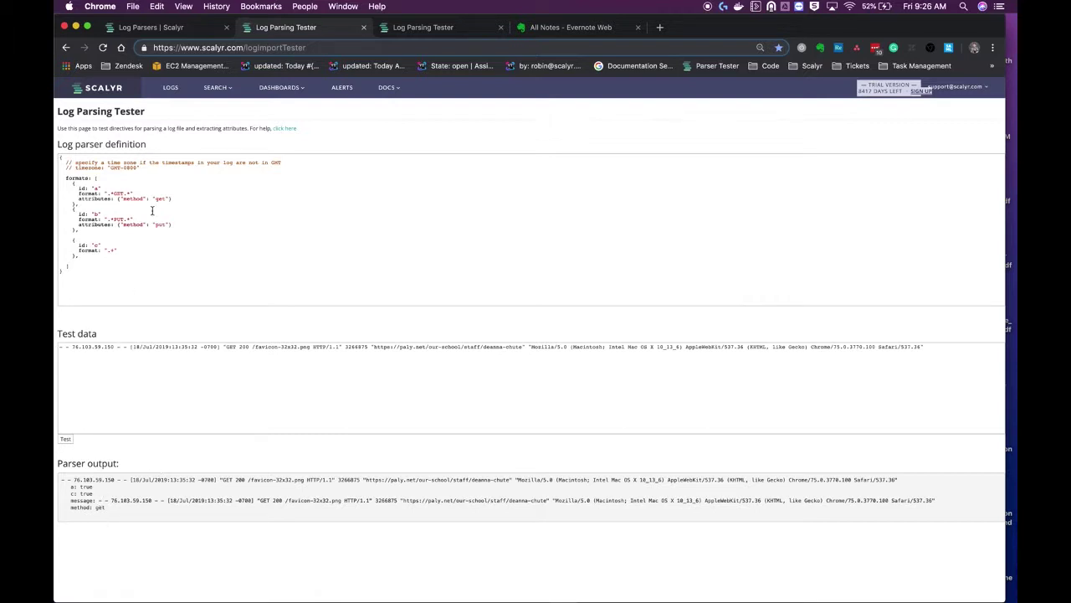
click(230, 347)
drag(106, 507, 71, 507)
- Duplicate the log line in the test data and change the request method in the copy to PUT
click(134, 346)
key(super+a)
key(super+c)
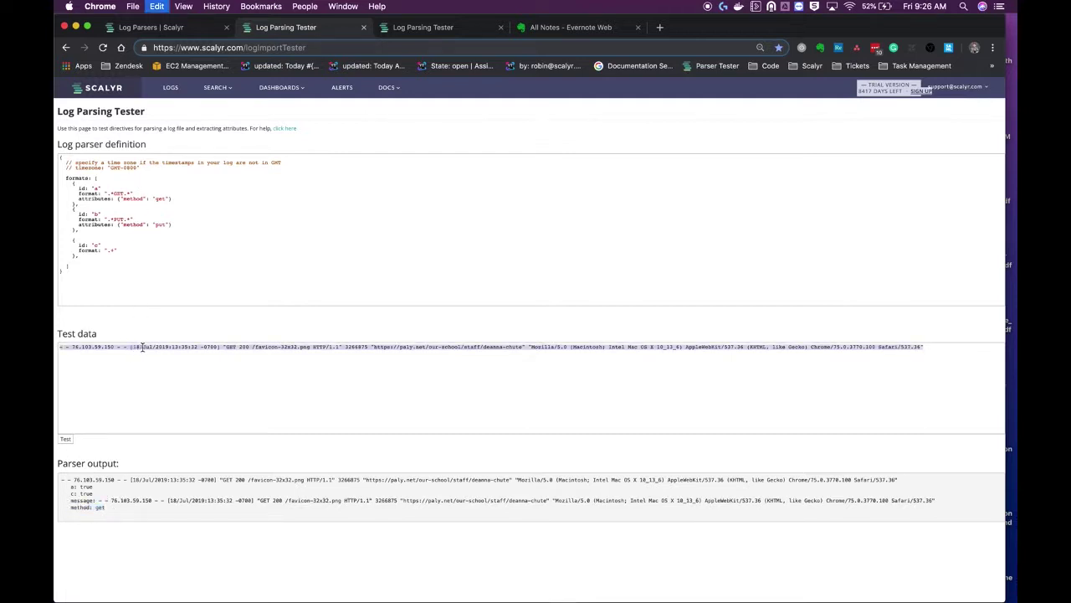
click(926, 342)
click(929, 347)
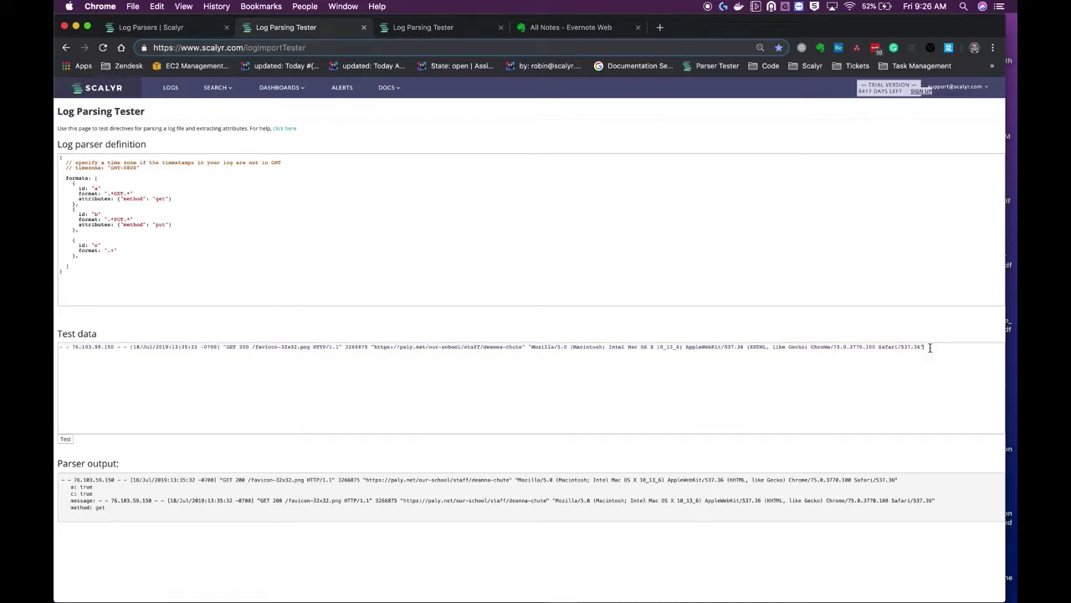
key(super+v)
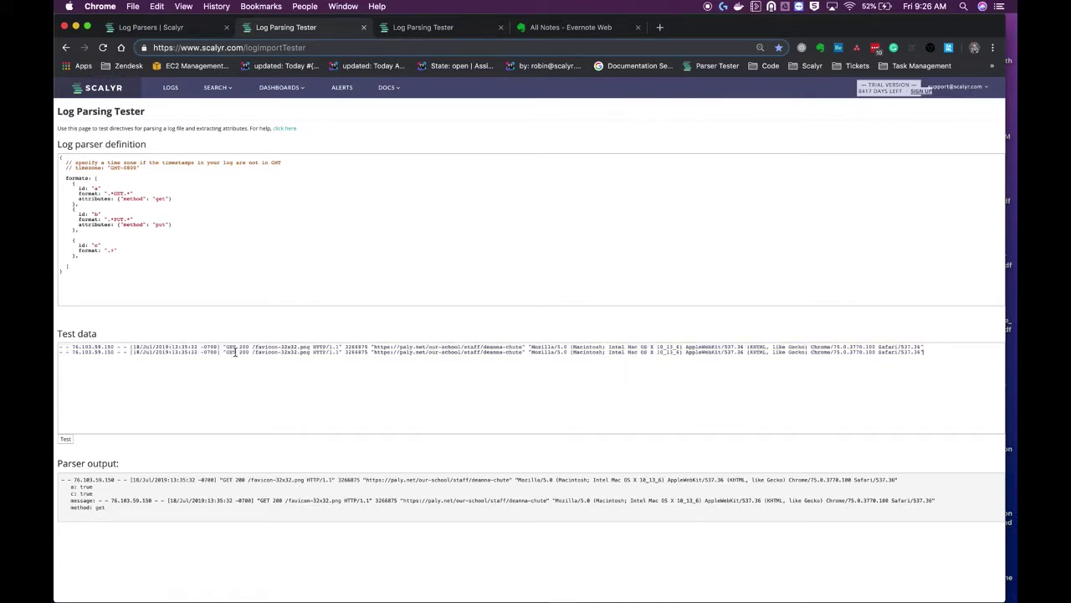
double_click(232, 351)
key(BackSpace)
text(P)
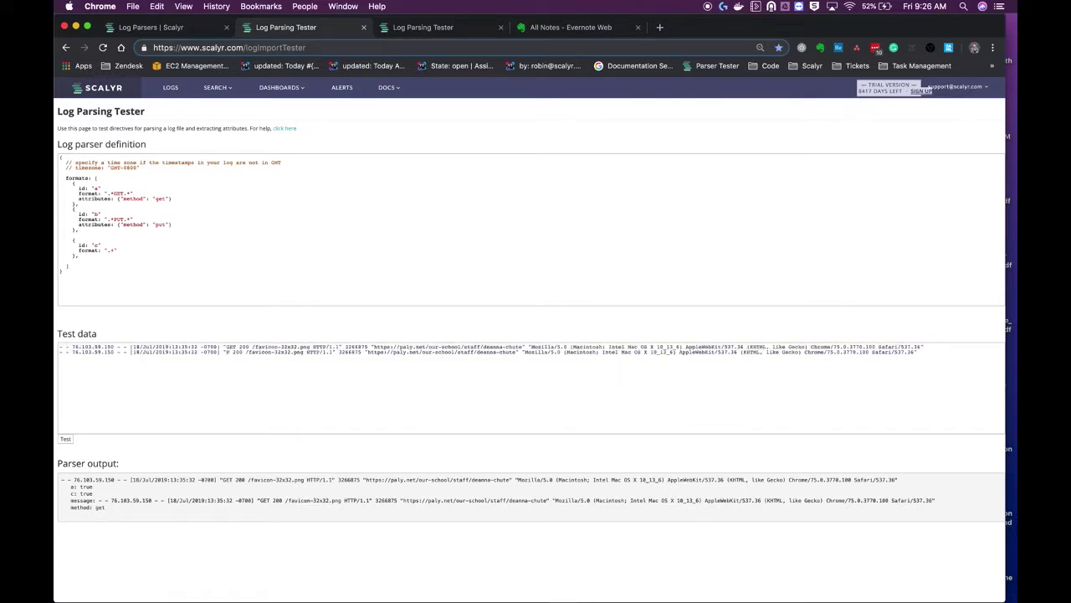
text(UT)
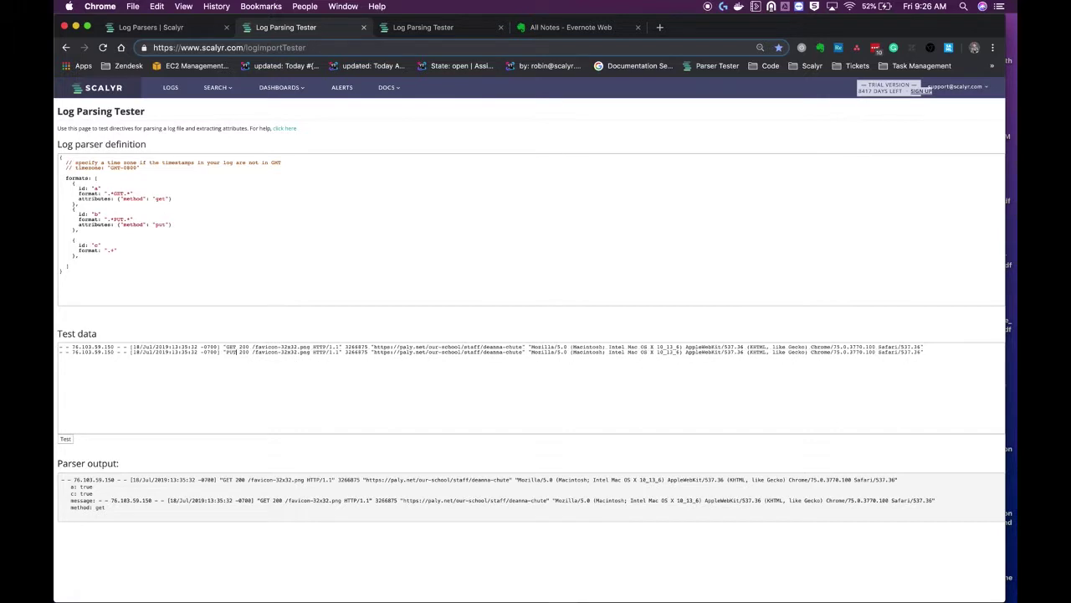
- Run the parser test on both log lines and check which ids match the PUT line
click(67, 441)
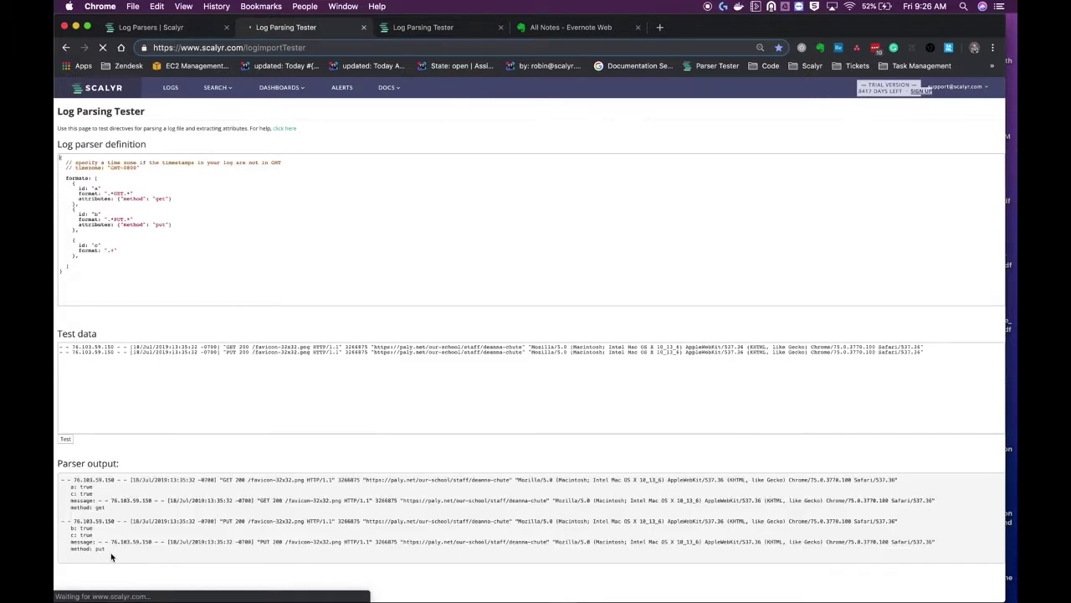
click(95, 531)
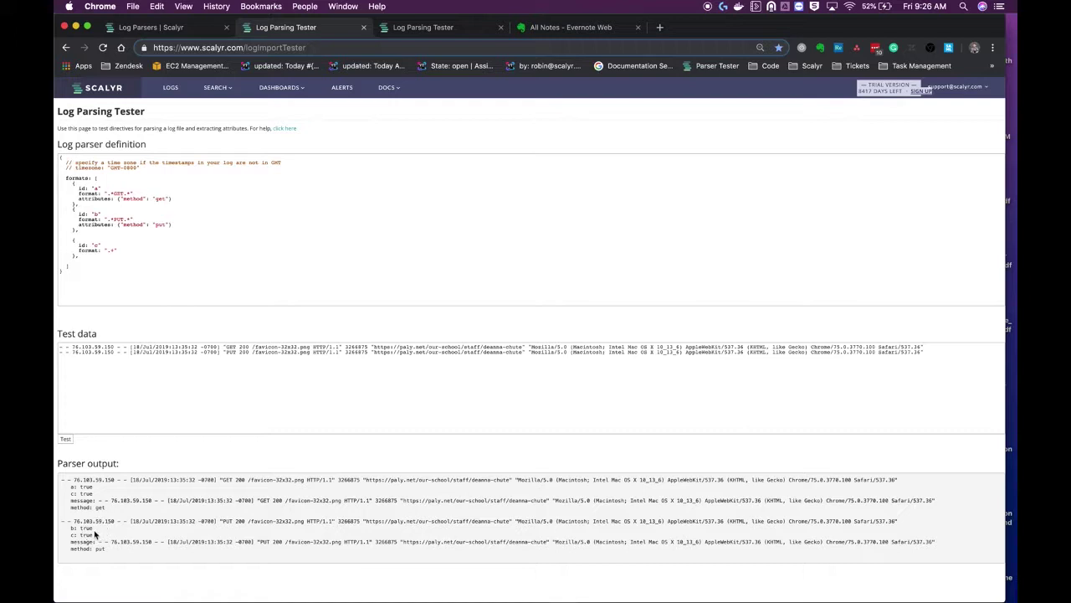
drag(95, 533, 67, 526)
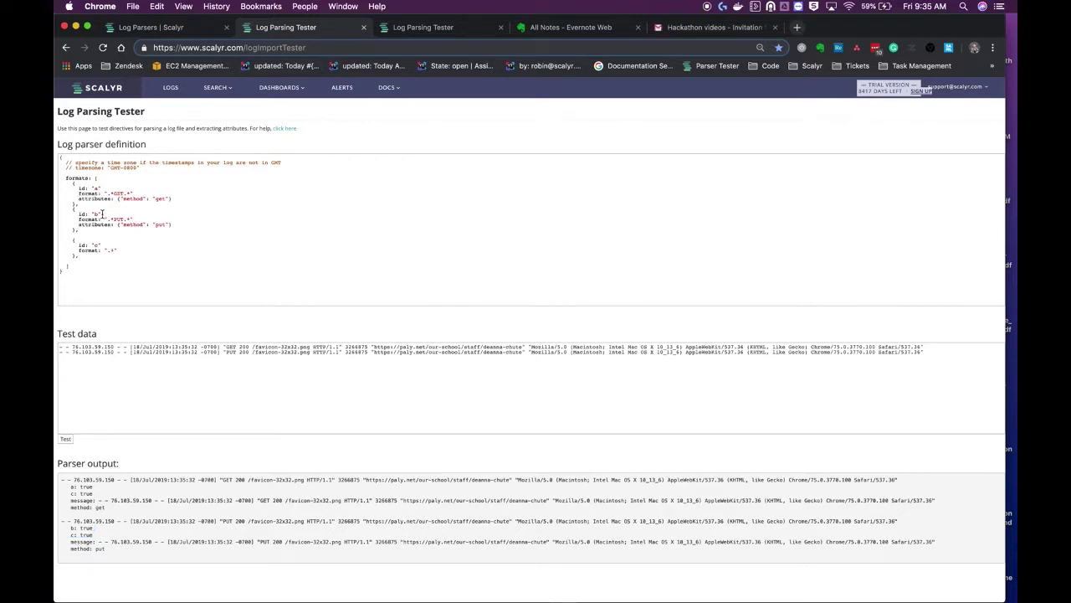
- Examine the fields of the two test log lines, from the leading dashes and IP address to the request method
click(92, 348)
double_click(268, 347)
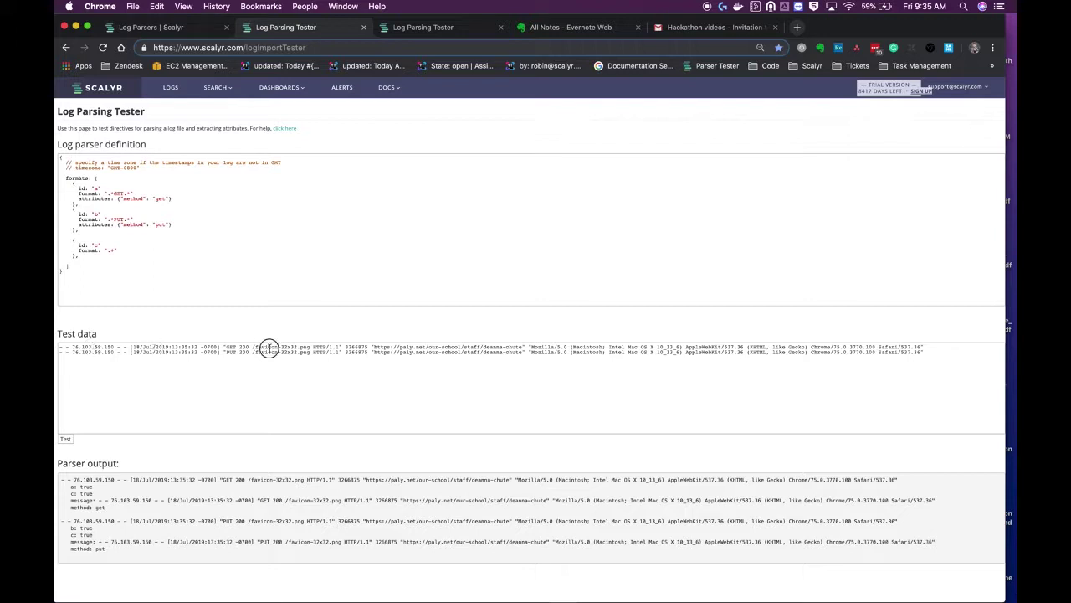
double_click(358, 347)
click(232, 346)
double_click(234, 351)
click(59, 347)
drag(92, 343, 238, 349)
click(91, 343)
mouse_move(71, 346)
mouse_down()
mouse_move(213, 345)
mouse_move(60, 347)
mouse_up()
click(60, 348)
- Delete the attributes line from block a and replace its format with "- - "
drag(172, 198, 59, 198)
key(BackSpace)
key(BackSpace)
drag(132, 193, 109, 193)
key(BackSpace)
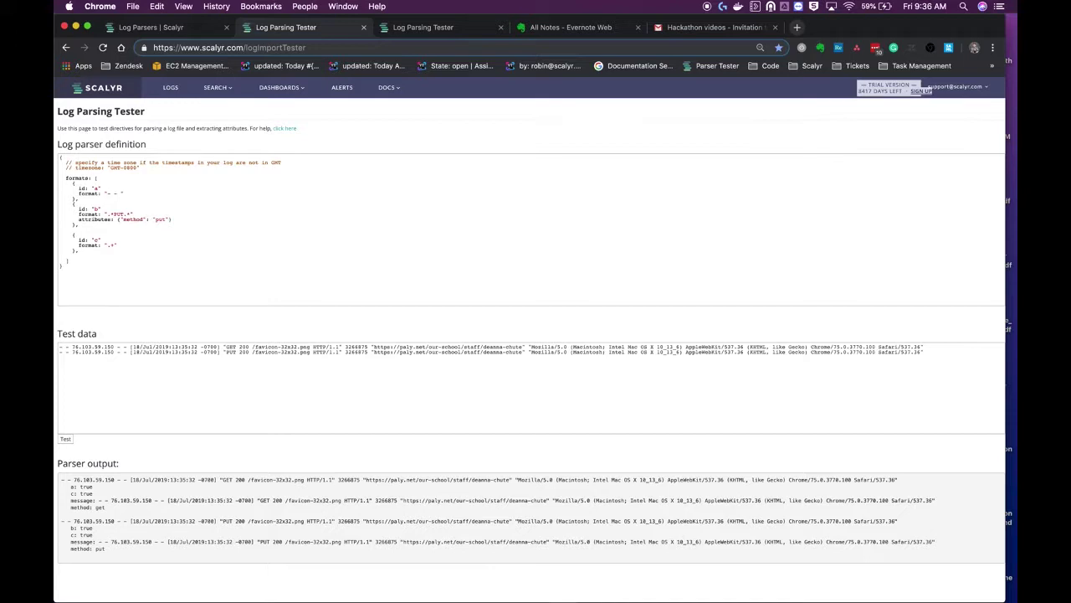
click(74, 347)
click(107, 347)
text(ar)
key(BackSpace)
key(BackSpace)
key(BackSpace)
text(ip)
click(117, 193)
drag(120, 193, 135, 194)
click(74, 347)
drag(73, 347, 106, 347)
click(119, 347)
click(77, 347)
drag(77, 347, 115, 343)
key(BackSpace)
key(BackSpace)
key(BackSpace)
key(BackSpace)
key(BackSpace)
key(BackSpace)
key(BackSpace)
key(BackSpace)
- Set block a's format to "-\\s-\\s$var$\\s- - " and run the test to check the extracted var attribute
drag(72, 347, 100, 345)
click(72, 347)
text(\s)
key(BackSpace)
key(BackSpace)
key(BackSpace)
text(\s-)
drag(72, 345, 115, 346)
text(va)
text(\\s - -)
click(65, 439)
drag(130, 507, 76, 507)
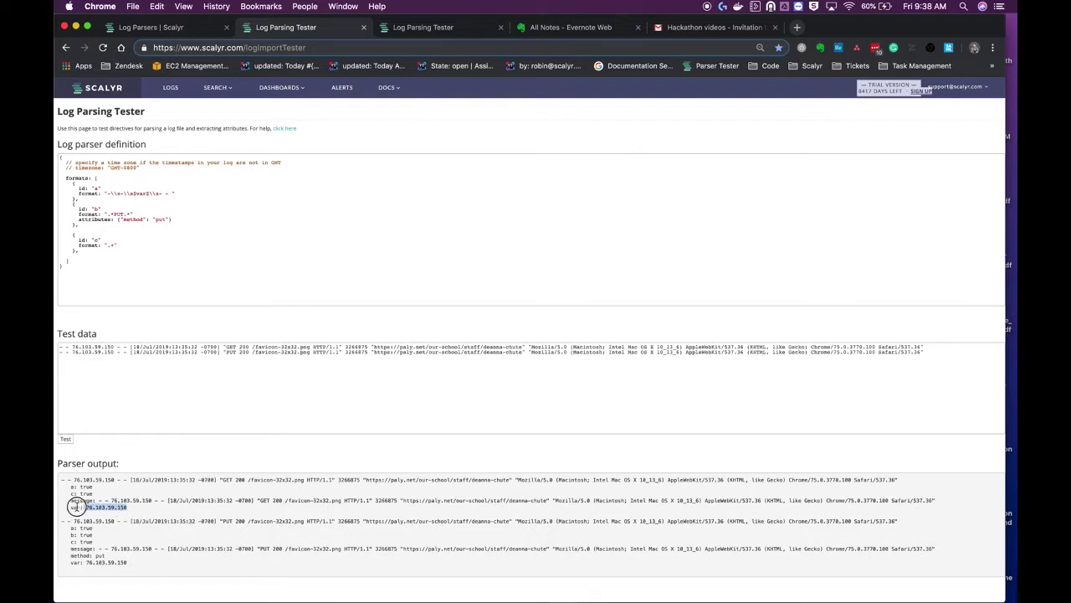
triple_click(105, 508)
- Replace the \\s sequences in block a's format with plain spaces so it reads "- - $var$ - - "
click(119, 193)
key(BackSpace)
key(BackSpace)
key(BackSpace)
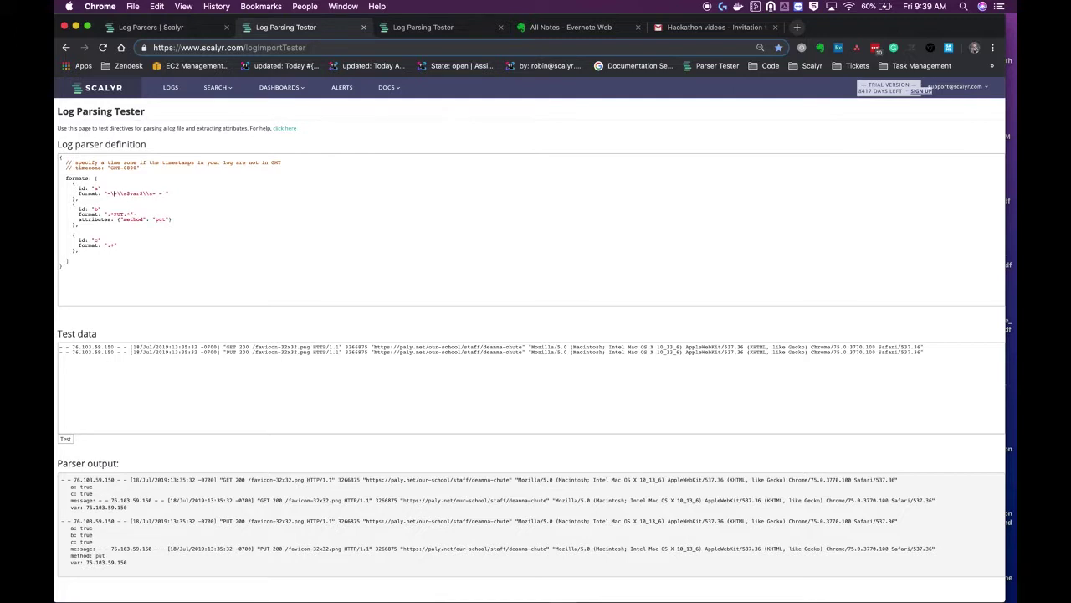
key(BackSpace)
key(BackSpace)
key(BackSpace)
key(BackSpace)
key(BackSpace)
key(BackSpace)
- Add \\[$timestamp$\\] to the end of block a's format and run the test to check how the timestamp is parsed
click(152, 193)
text(\\)
text([$timestamp$\)
drag(161, 194, 197, 193)
click(201, 193)
text(])
click(66, 440)
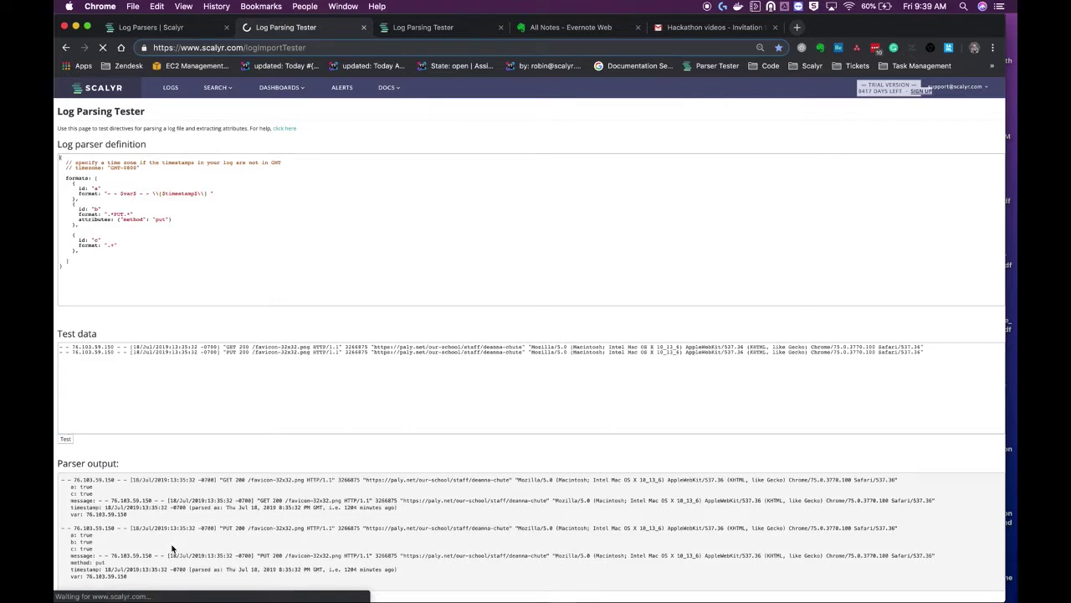
click(87, 508)
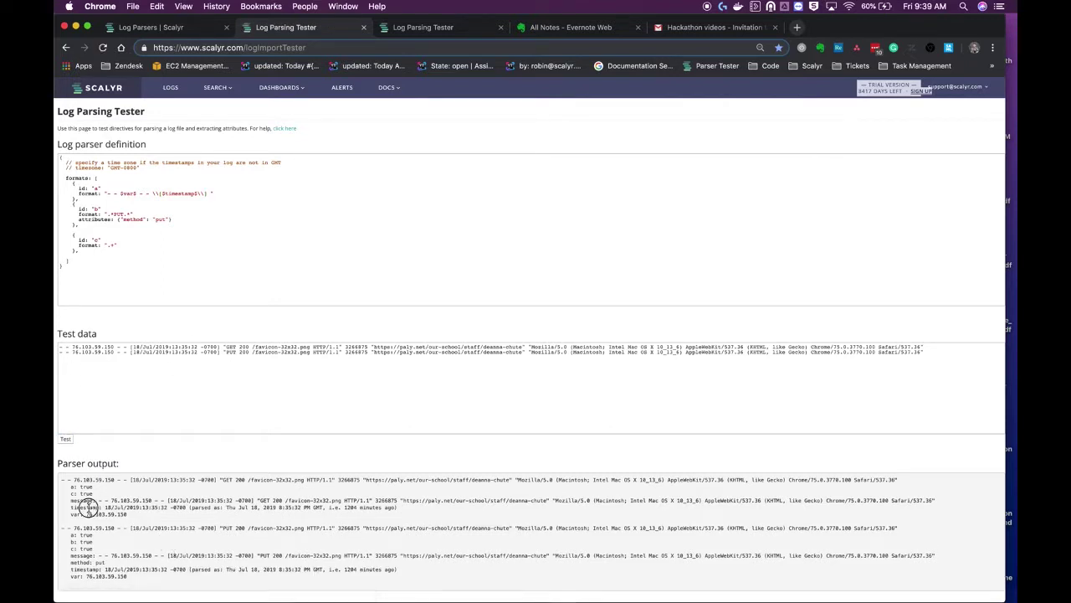
triple_click(153, 506)
click(189, 508)
drag(189, 508, 407, 503)
click(207, 502)
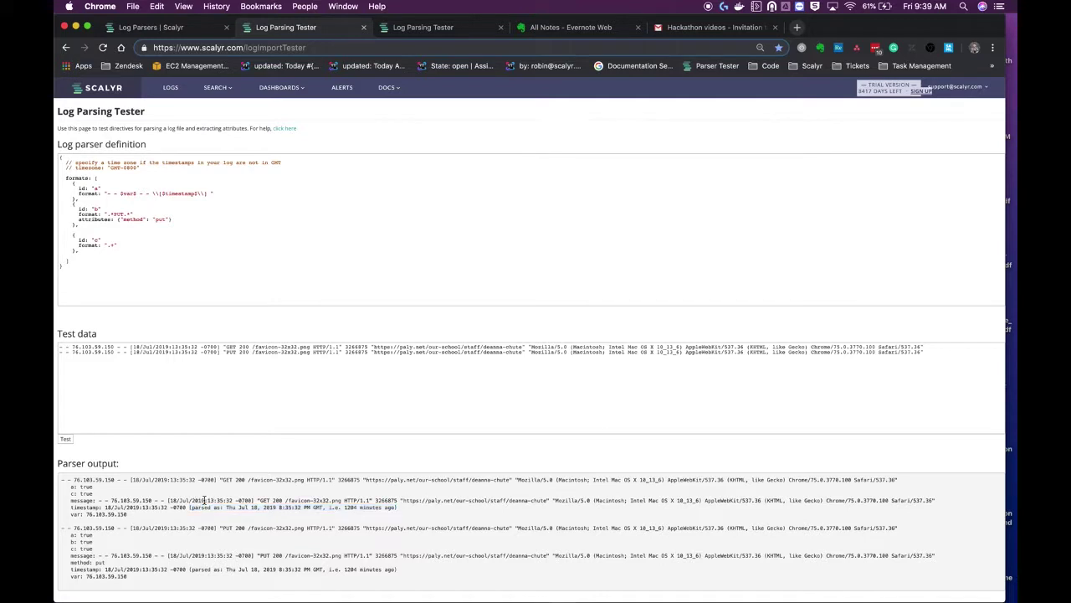
- Append \"$method$ $response$ to block a's format and run the test to check the extracted method and response
click(213, 193)
click(221, 347)
text($\\] \"$method$ $)
text(response$)
click(67, 438)
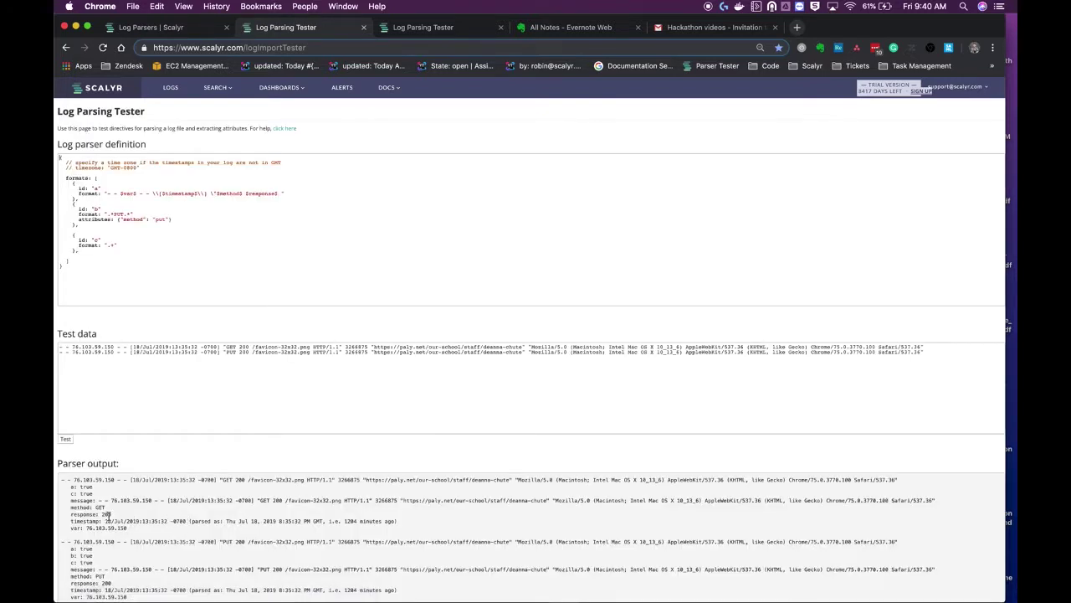
double_click(77, 507)
click(109, 512)
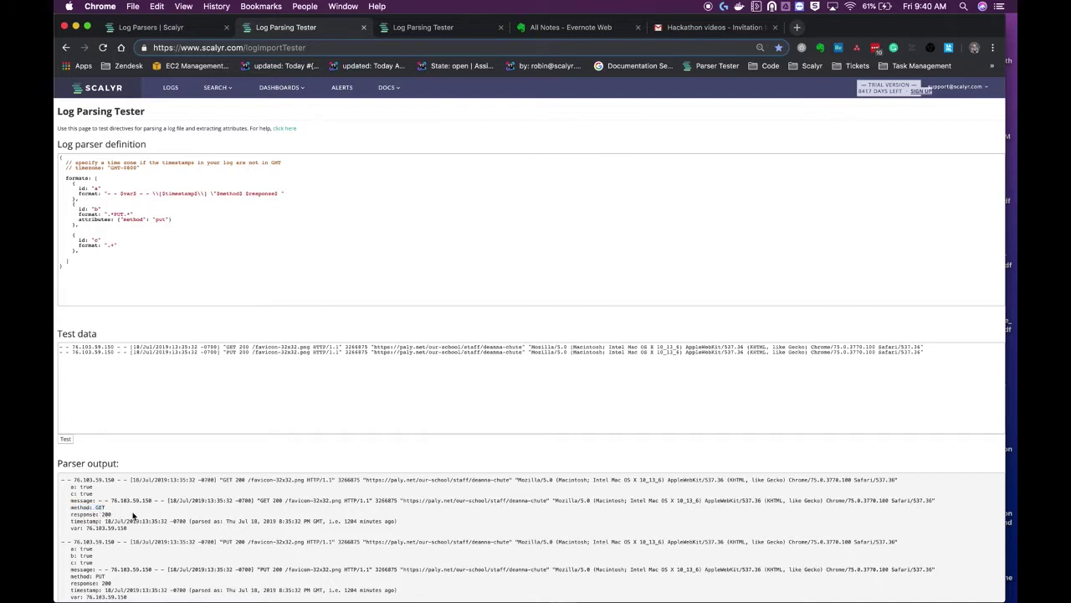